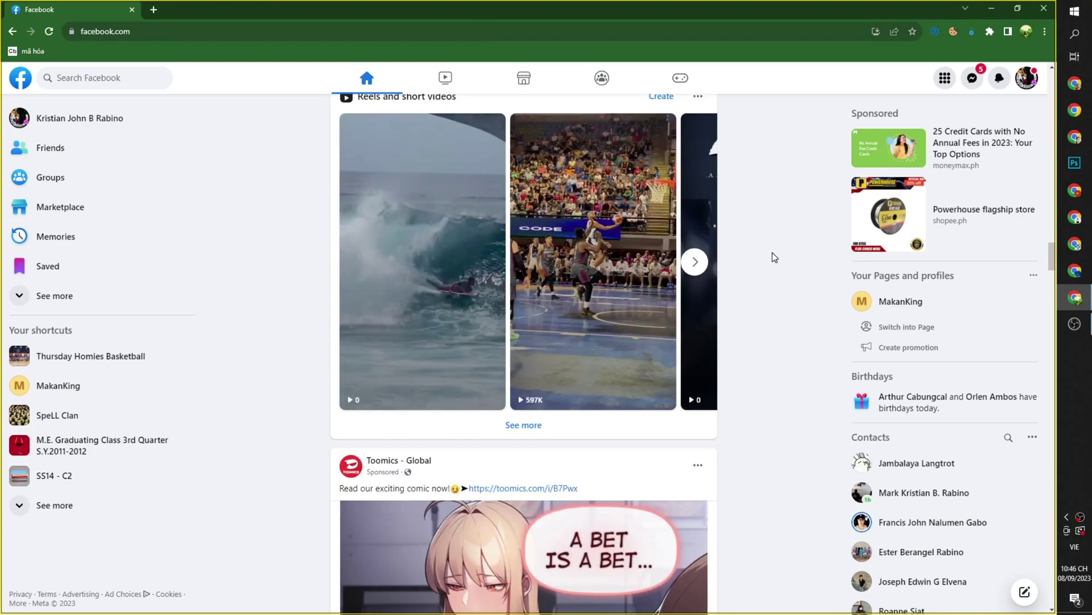
# Scroll the Facebook feed and look at who reacted to a post
pyautogui.scroll(-10, 550, 187)
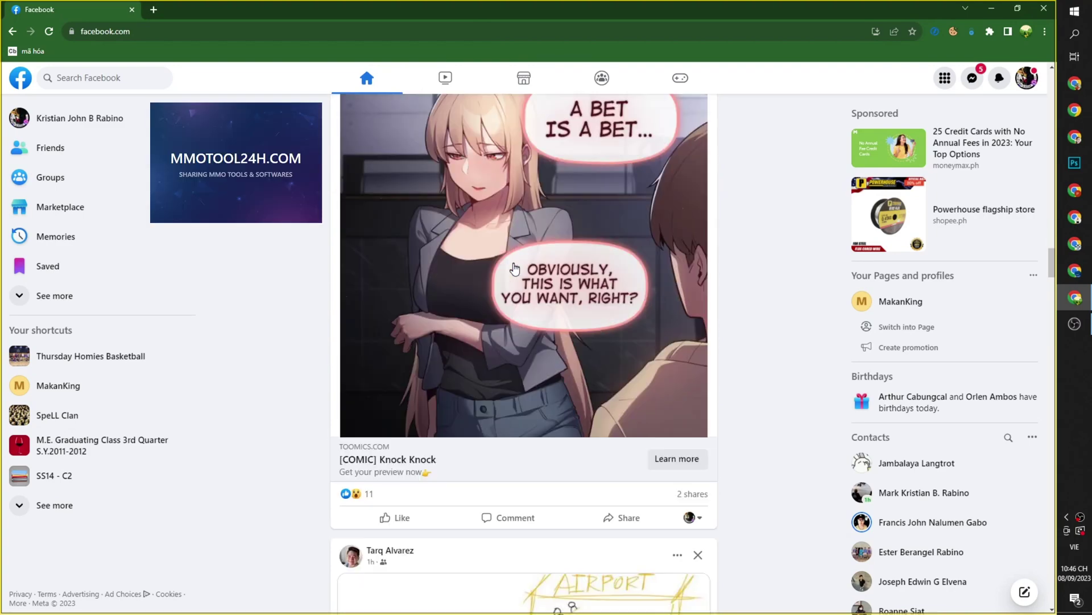
pyautogui.scroll(-15, 469, 280)
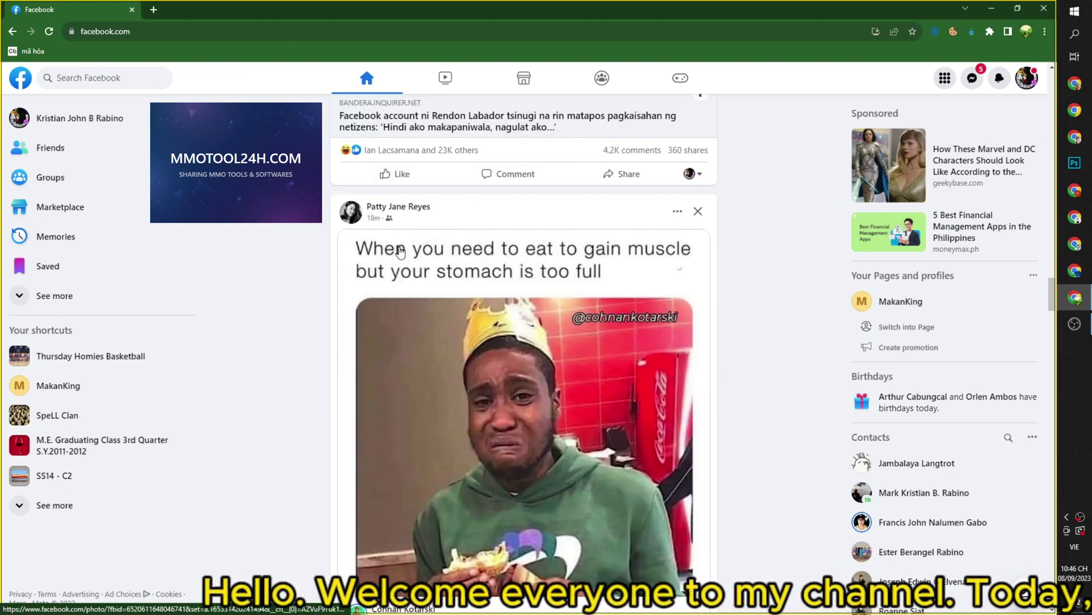
pyautogui.scroll(-7, 484, 290)
pyautogui.scroll(3, 374, 316)
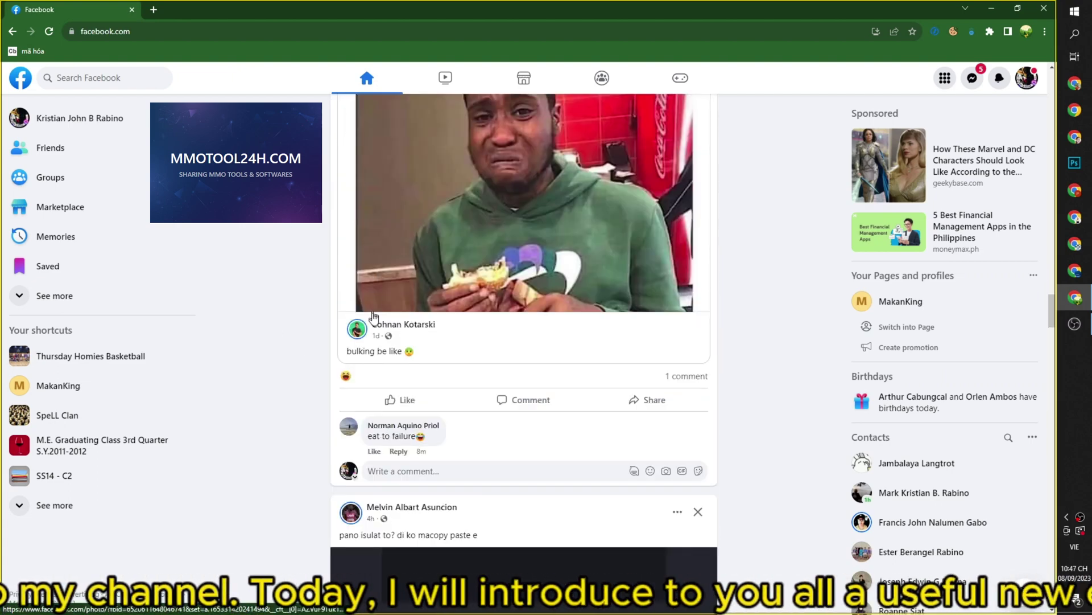
pyautogui.scroll(-15, 433, 350)
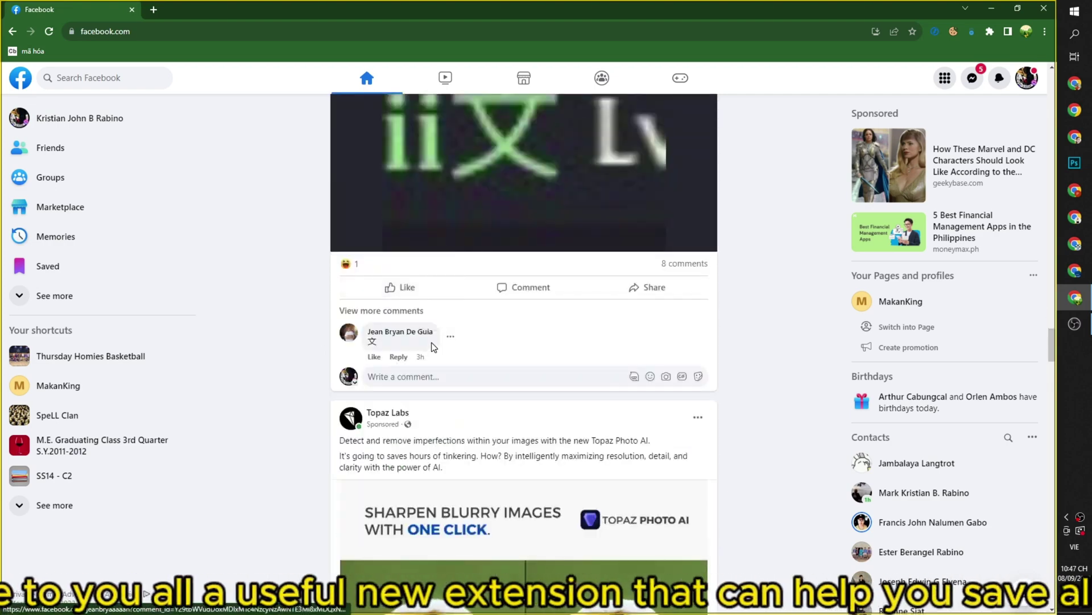
pyautogui.scroll(-5, 433, 346)
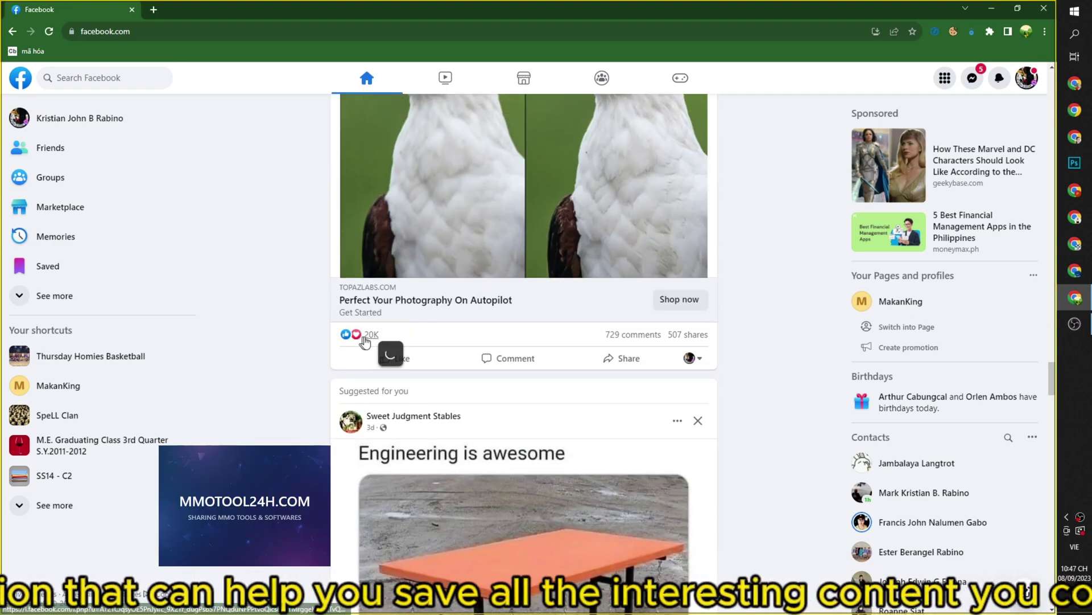
pyautogui.moveTo(371, 340)
pyautogui.scroll(5, 393, 335)
pyautogui.scroll(-10, 460, 263)
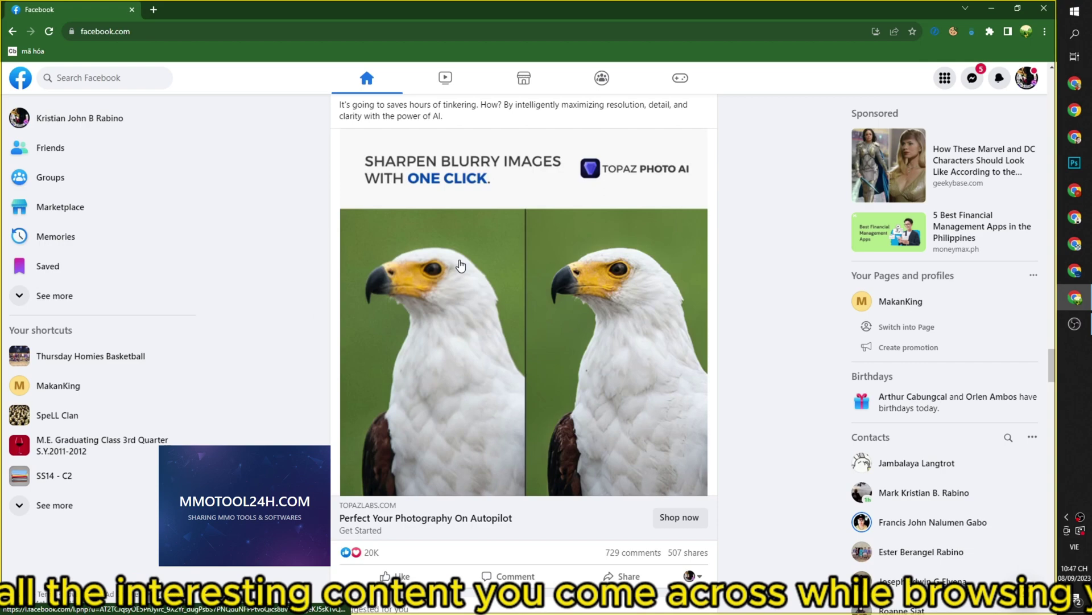
pyautogui.scroll(-5, 402, 393)
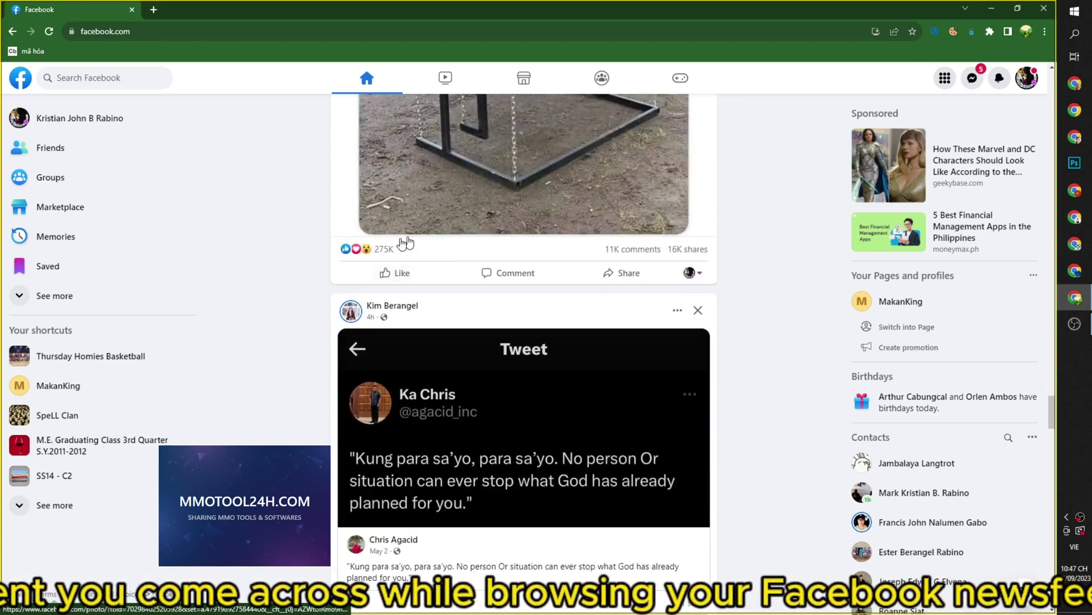
pyautogui.click(381, 251)
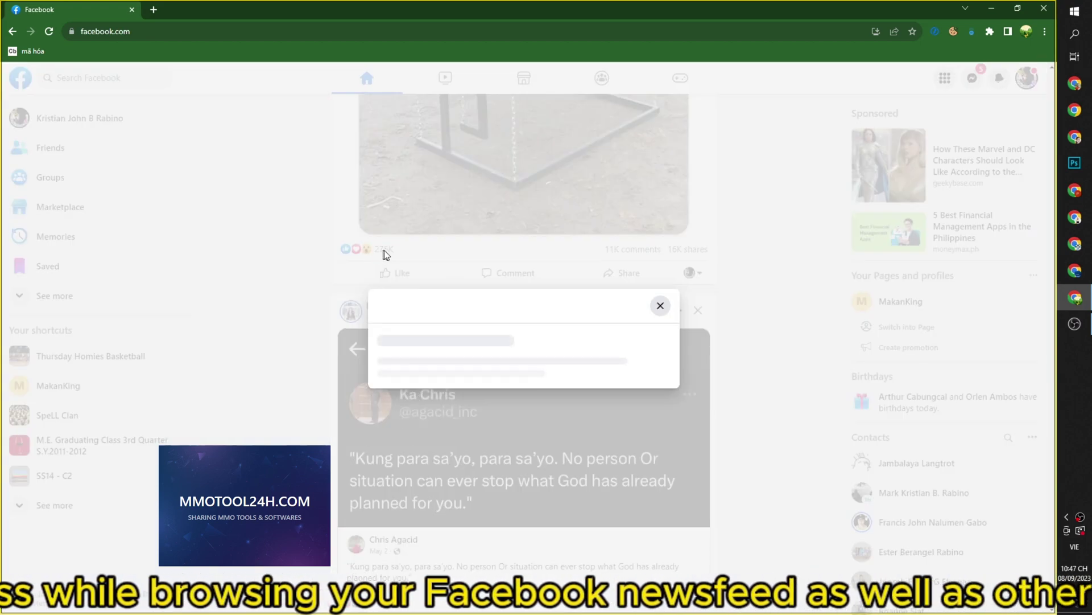
pyautogui.click(748, 214)
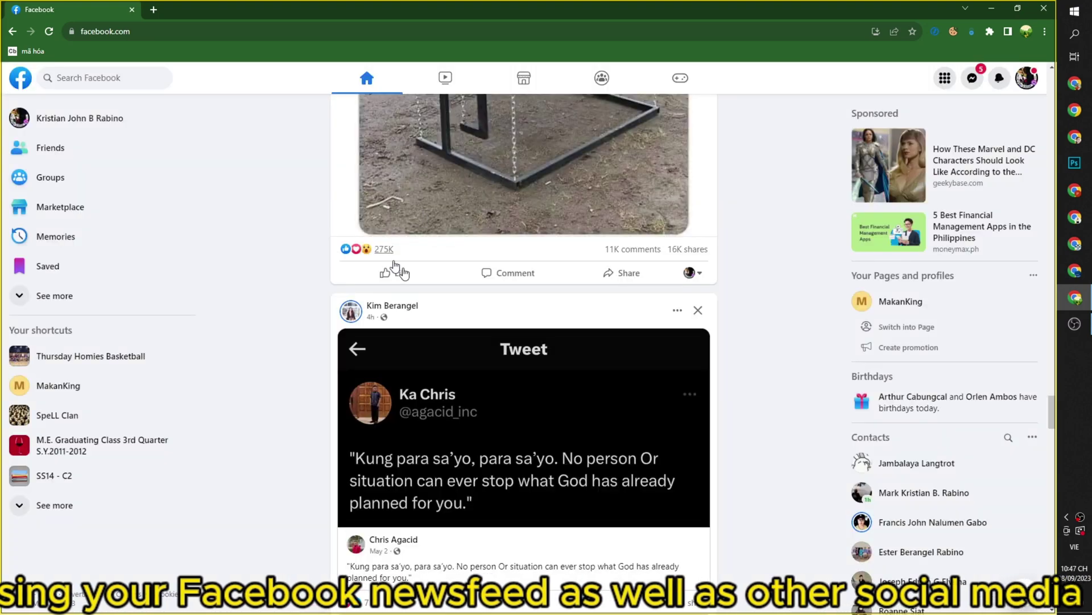
# Keep scrolling the feed and check the reactions on the Olympics video post
pyautogui.scroll(-4, 661, 275)
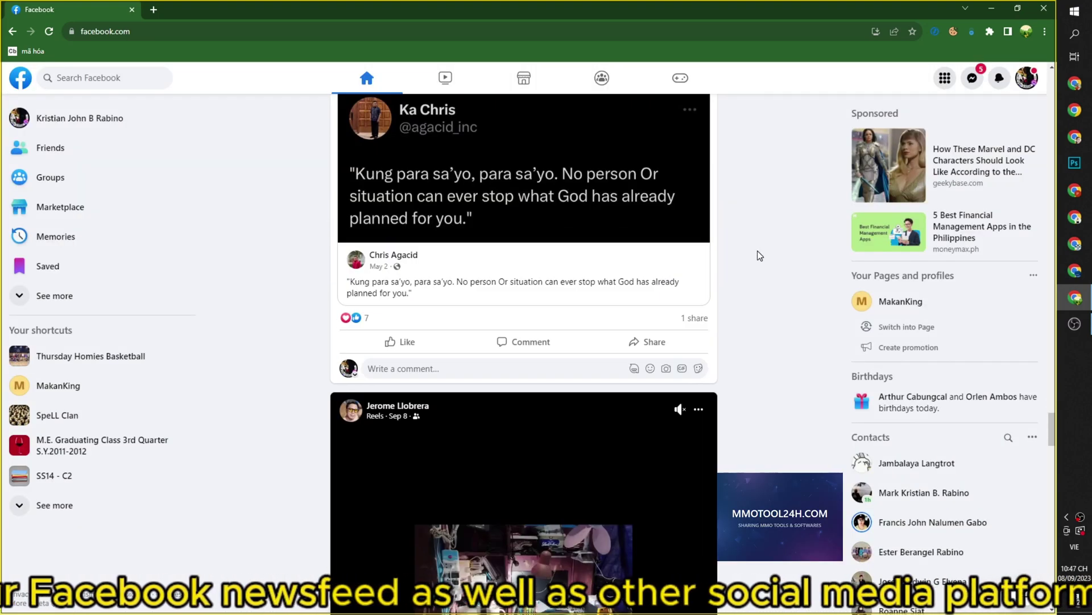
pyautogui.scroll(-5, 754, 253)
pyautogui.scroll(14, 750, 256)
pyautogui.scroll(3, 749, 254)
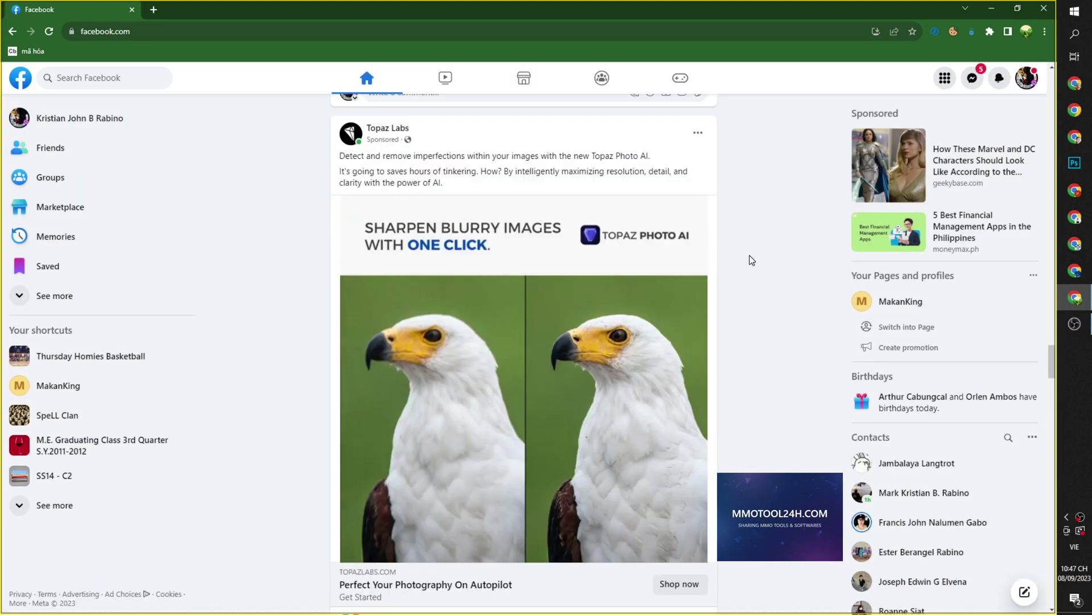
pyautogui.scroll(-8, 746, 261)
pyautogui.scroll(-5, 746, 261)
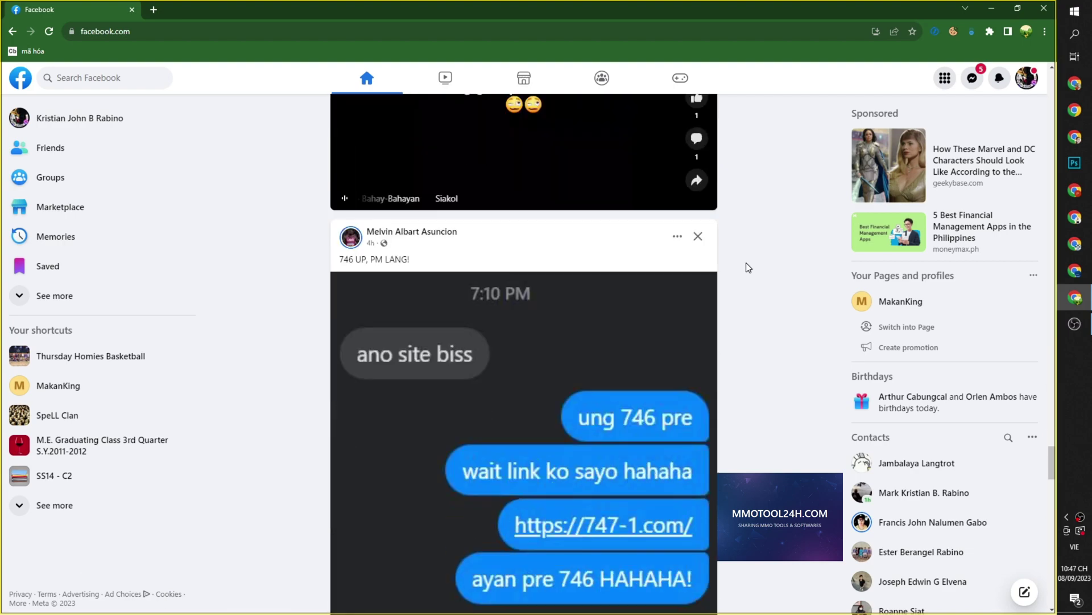
pyautogui.scroll(-10, 746, 261)
pyautogui.scroll(-15, 746, 262)
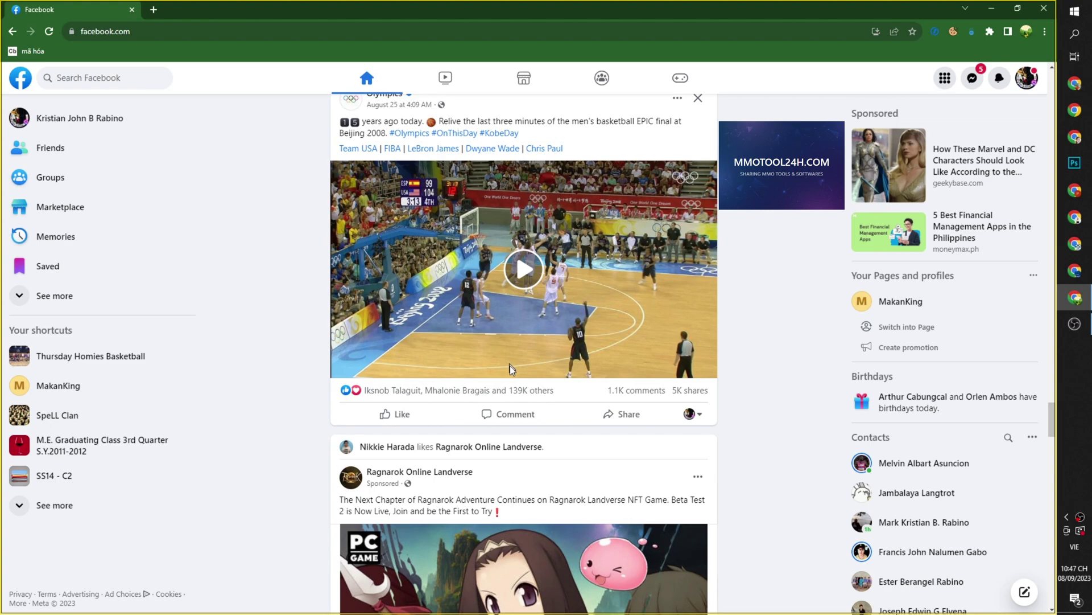
pyautogui.click(543, 390)
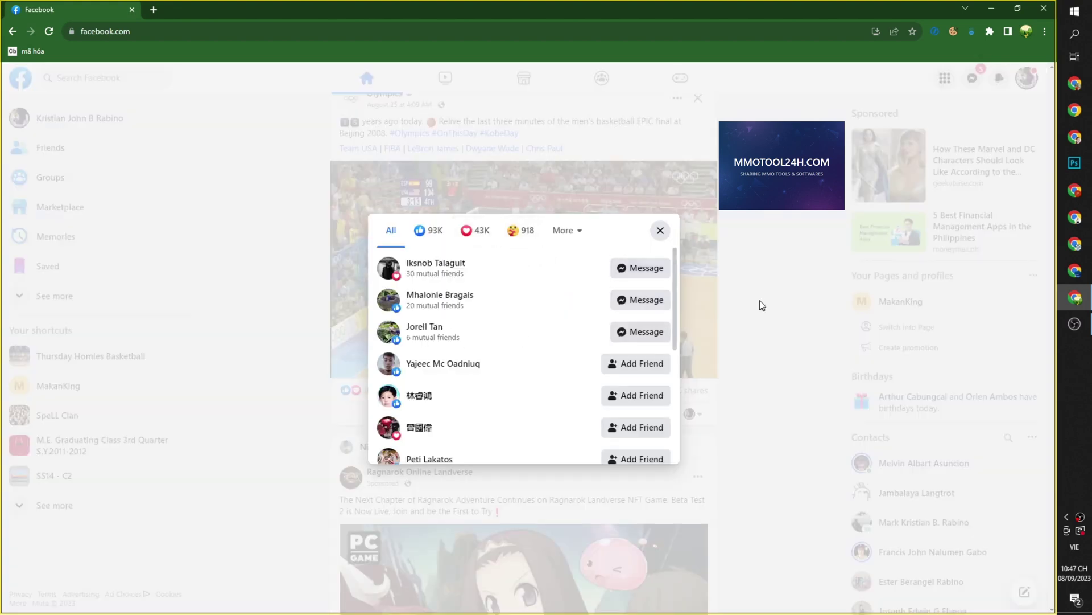
pyautogui.click(760, 290)
pyautogui.scroll(-12, 760, 291)
pyautogui.scroll(-5, 758, 292)
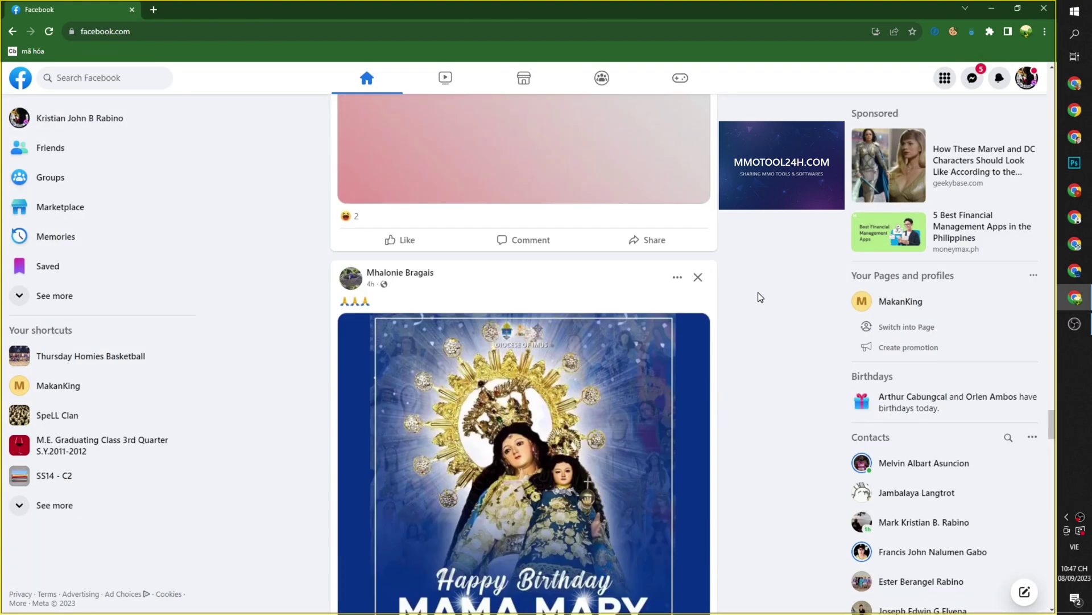
pyautogui.scroll(15, 758, 292)
pyautogui.scroll(5, 758, 291)
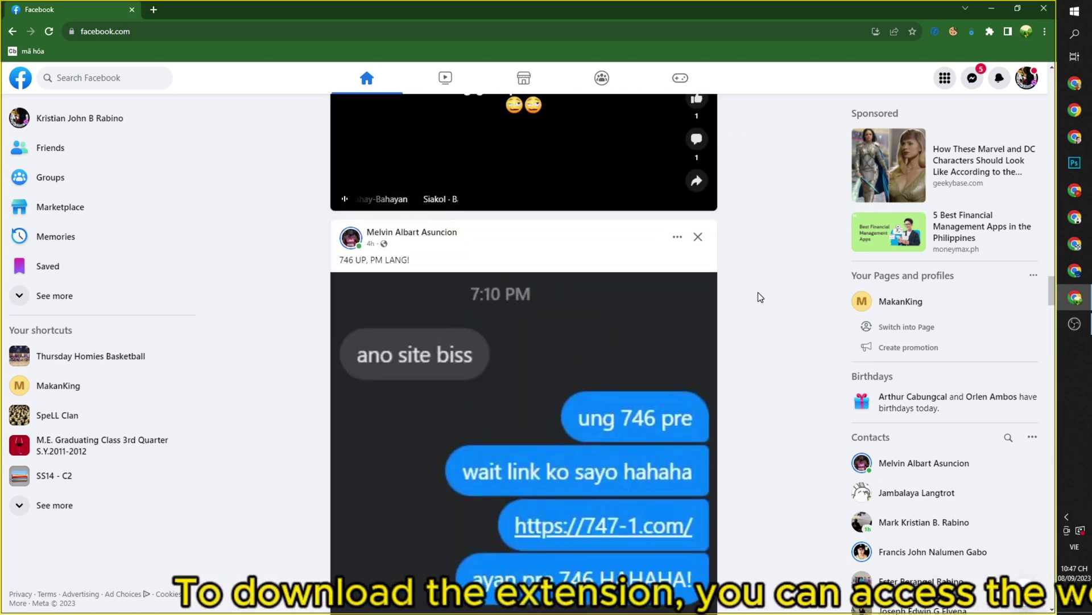
# Open mmotool24h.com in a new tab and highlight the MMOTOOL24H.COM site heading
pyautogui.click(158, 11)
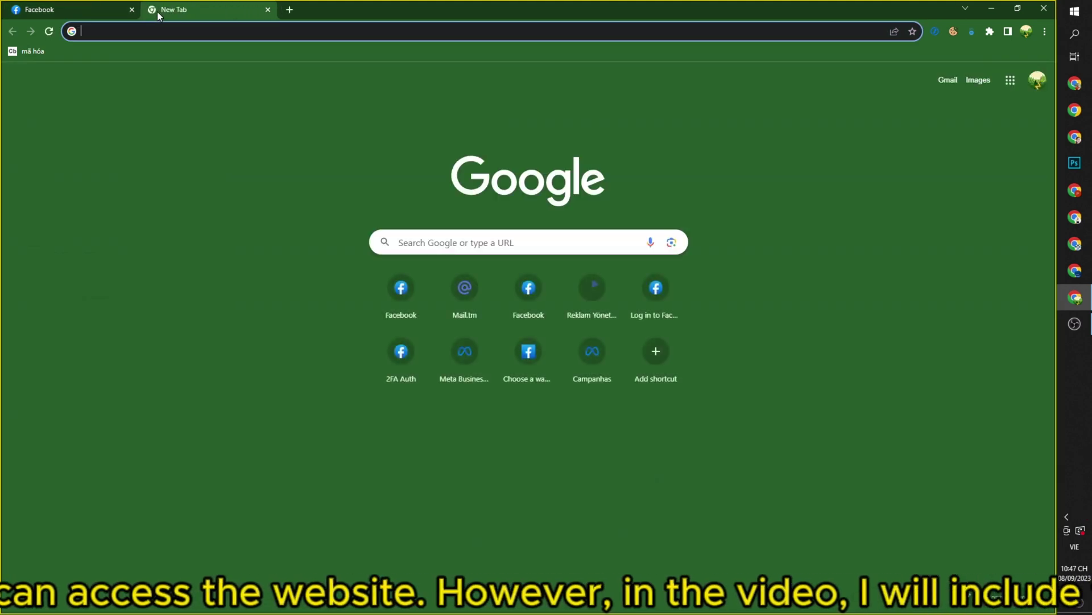
pyautogui.write('mm')
pyautogui.press('Return')
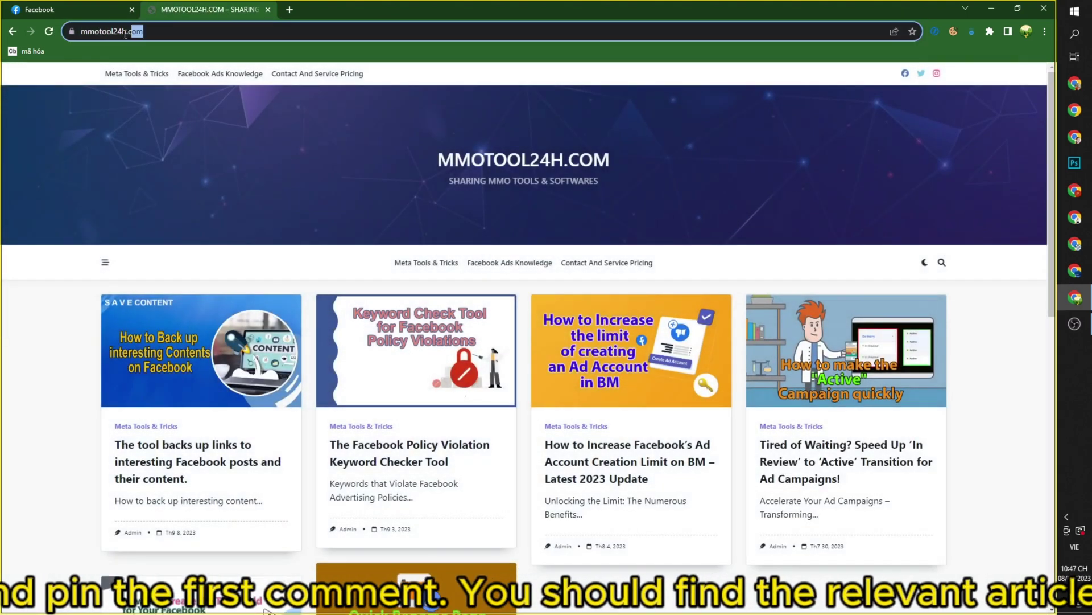
pyautogui.click(91, 32)
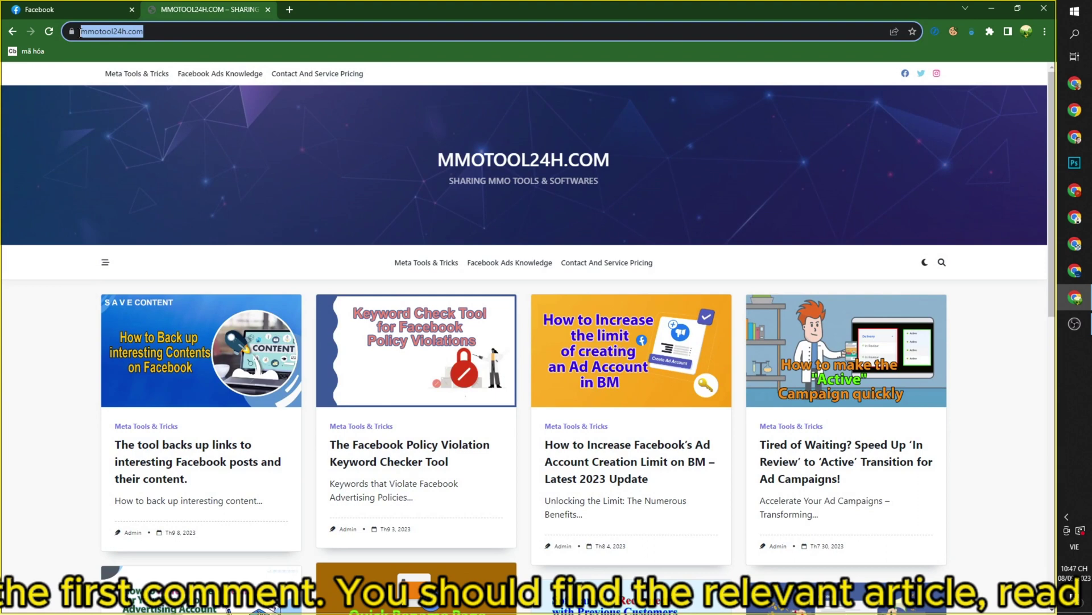
pyautogui.click(180, 33)
pyautogui.moveTo(433, 148); pyautogui.dragTo(617, 152)
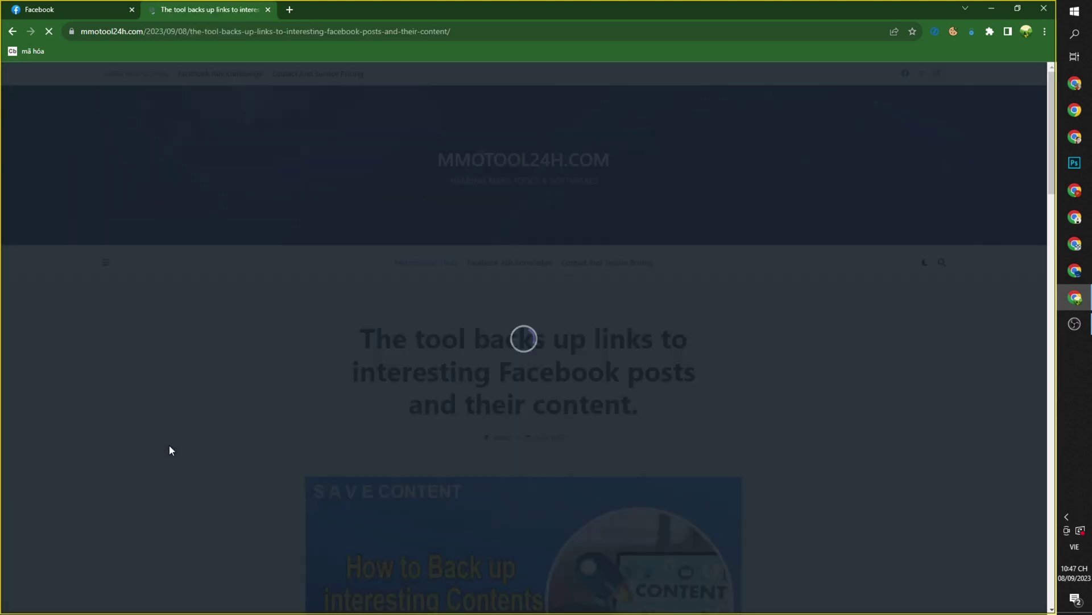
pyautogui.scroll(-5, 648, 263)
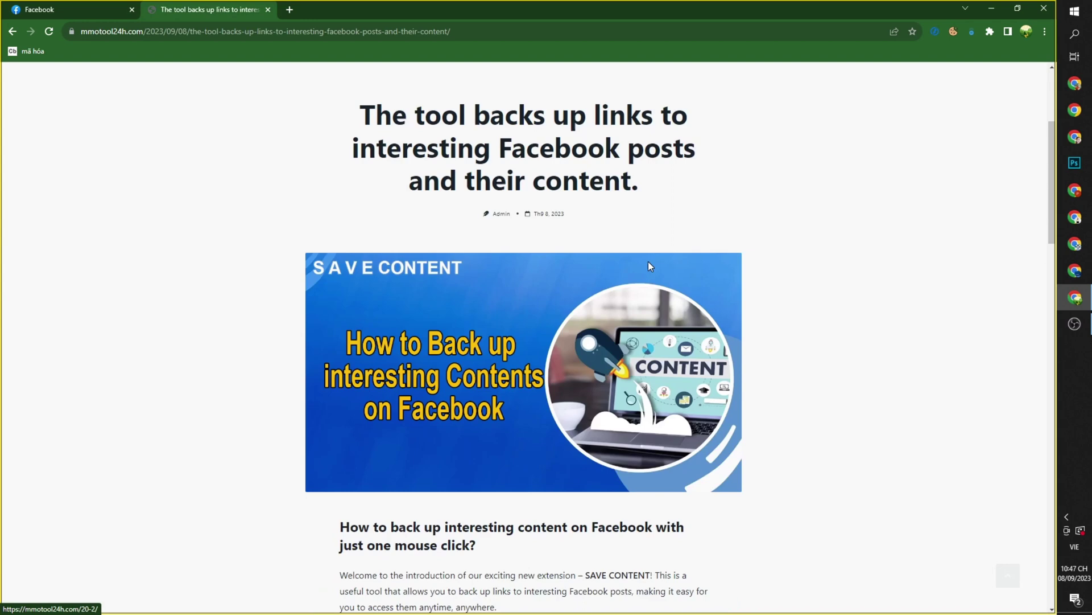
pyautogui.scroll(5, 477, 249)
pyautogui.moveTo(393, 340); pyautogui.dragTo(641, 403)
pyautogui.moveTo(339, 317); pyautogui.dragTo(620, 376)
pyautogui.scroll(-5, 632, 381)
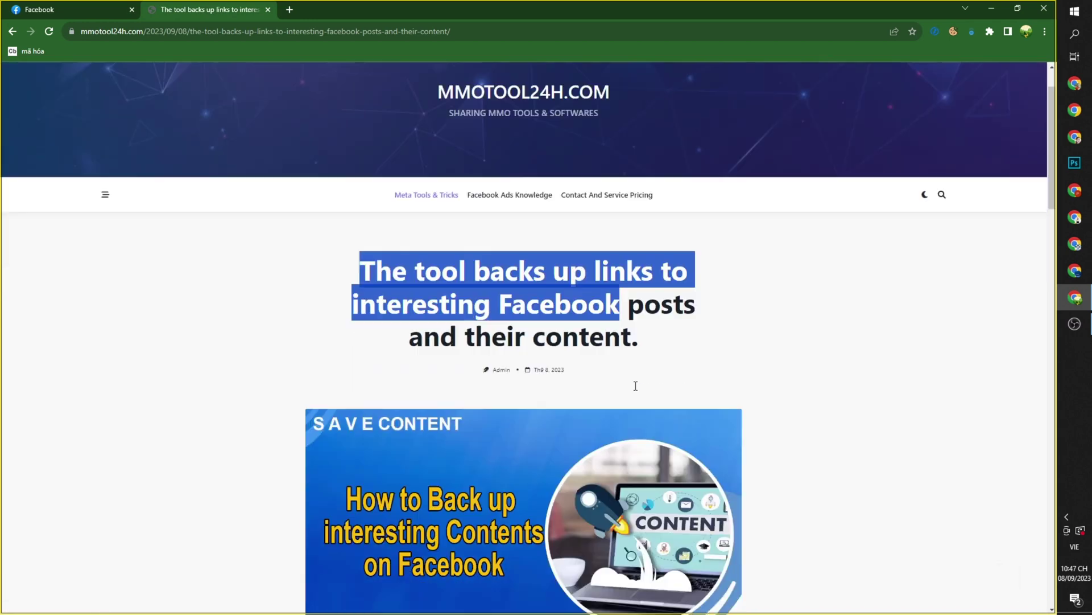
pyautogui.scroll(-5, 438, 306)
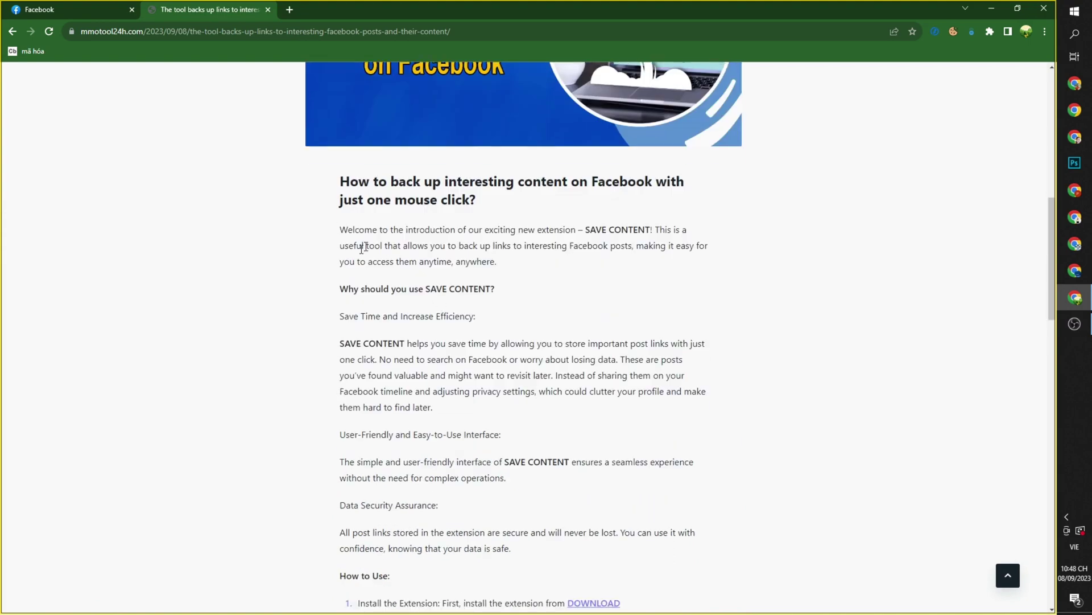
pyautogui.moveTo(340, 230); pyautogui.dragTo(682, 412)
pyautogui.scroll(-10, 593, 371)
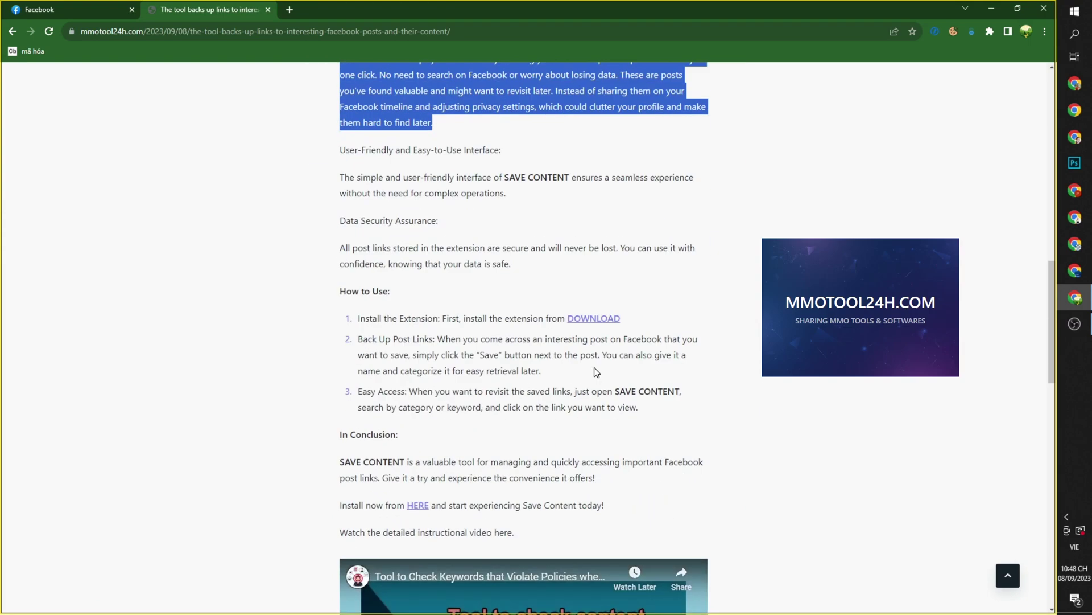
pyautogui.scroll(5, 528, 305)
pyautogui.click(591, 331)
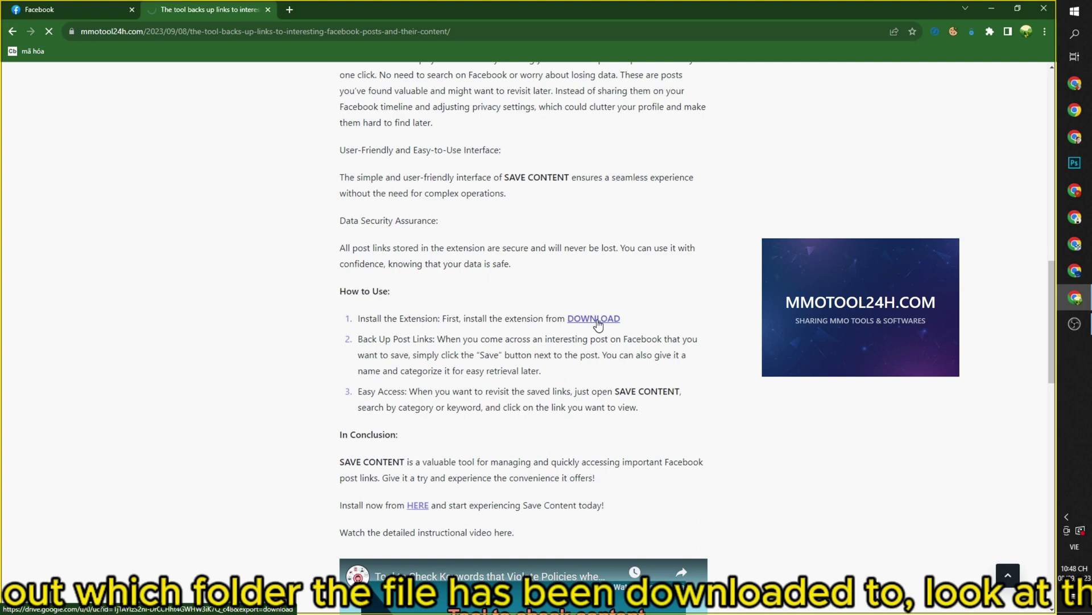
# Download the SAVE CONTENT extension as Save Content.zip
pyautogui.click(598, 325)
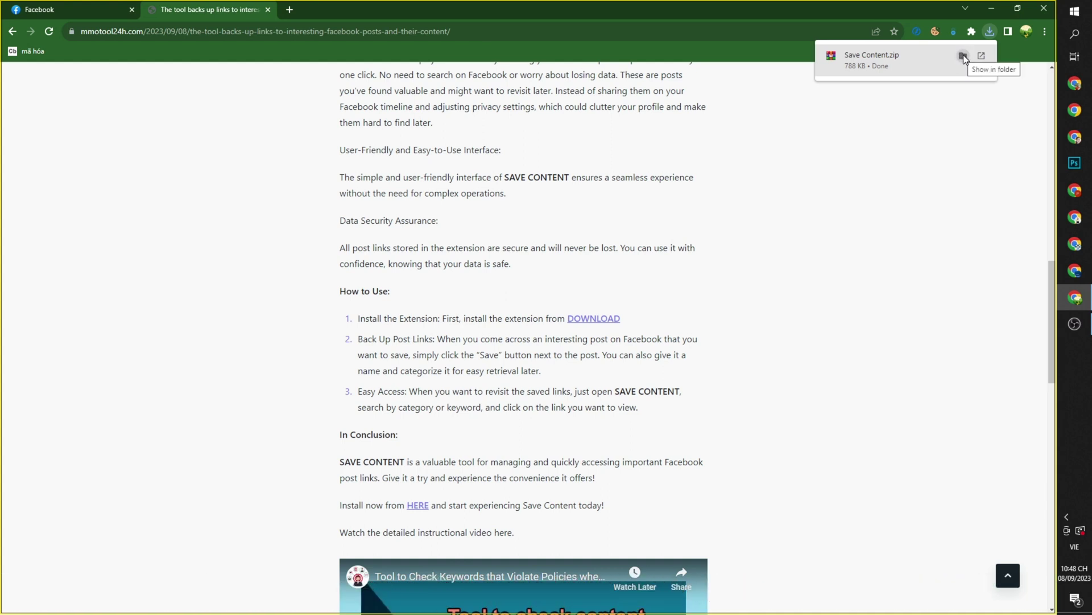
# Show Save Content.zip in its folder, extract it here, and minimize the folder window
pyautogui.click(964, 55)
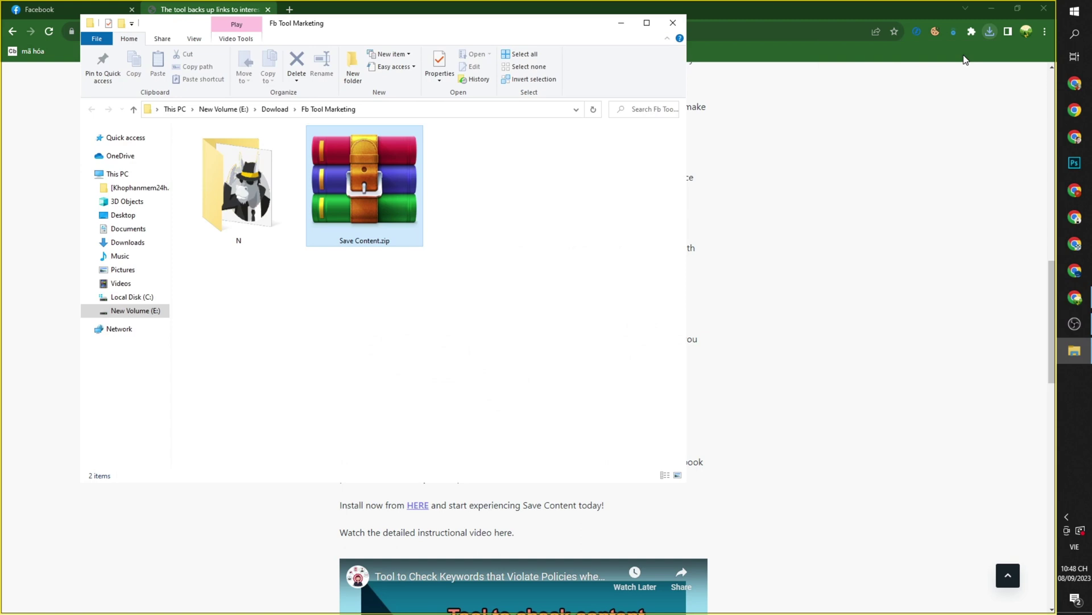
pyautogui.moveTo(472, 33); pyautogui.dragTo(507, 221)
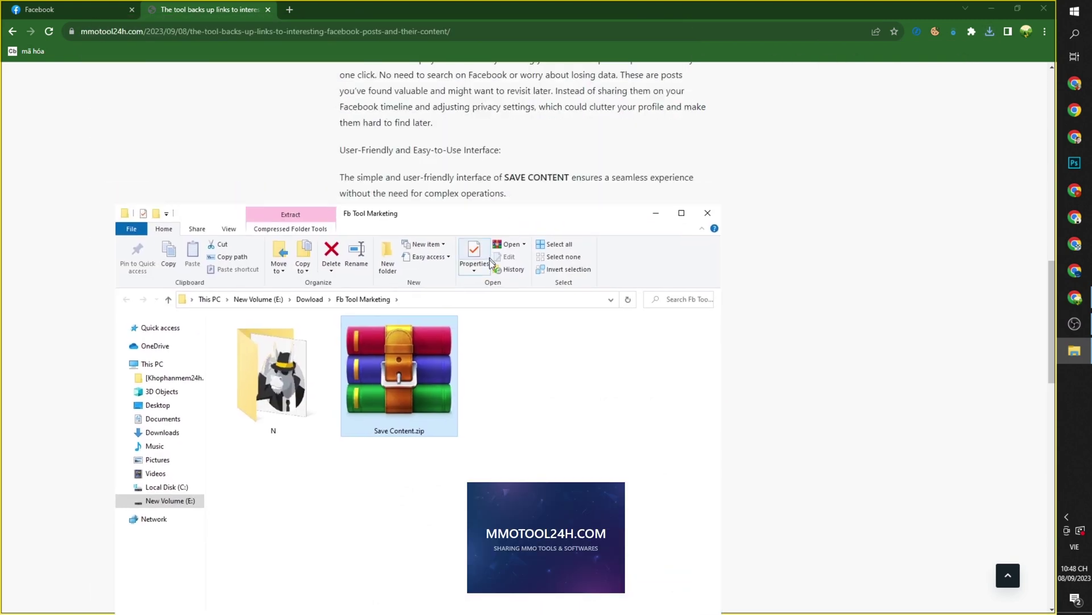
pyautogui.rightClick(396, 359)
pyautogui.click(496, 410)
pyautogui.click(381, 356)
pyautogui.rightClick(381, 357)
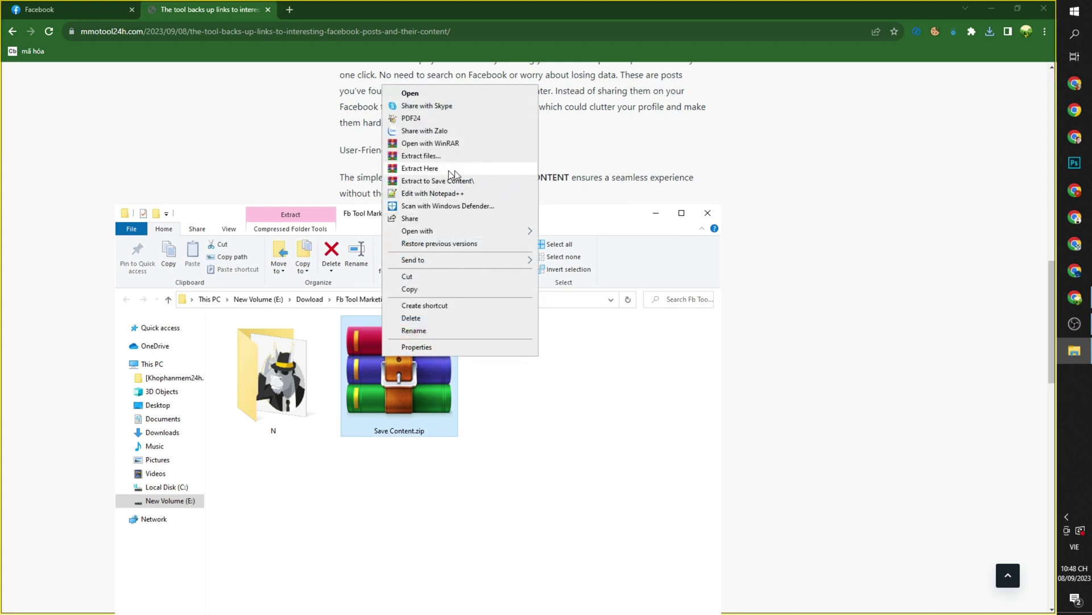
pyautogui.click(431, 168)
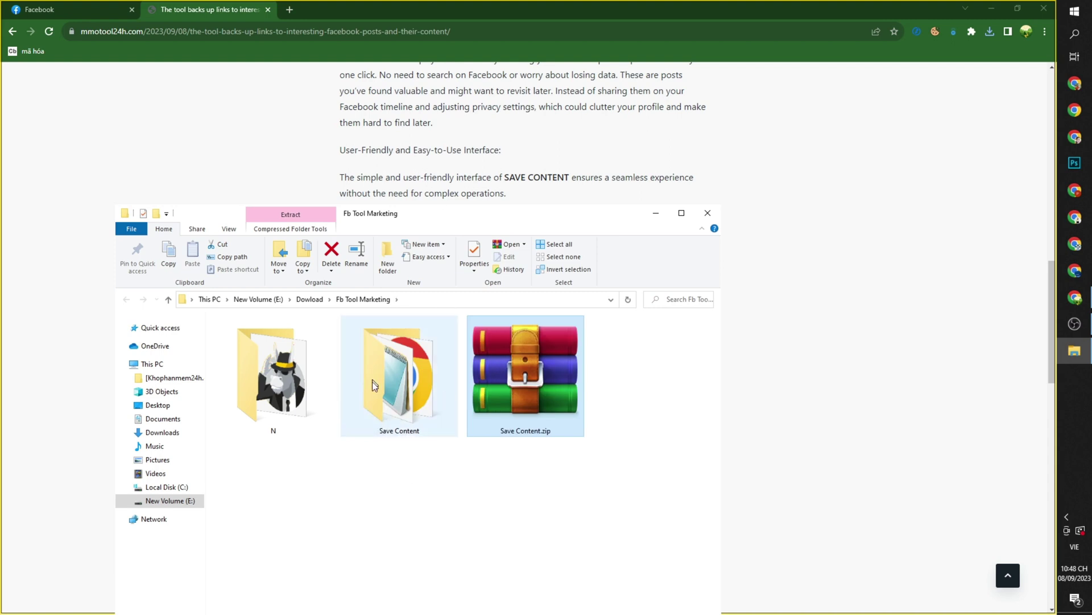
pyautogui.click(408, 373)
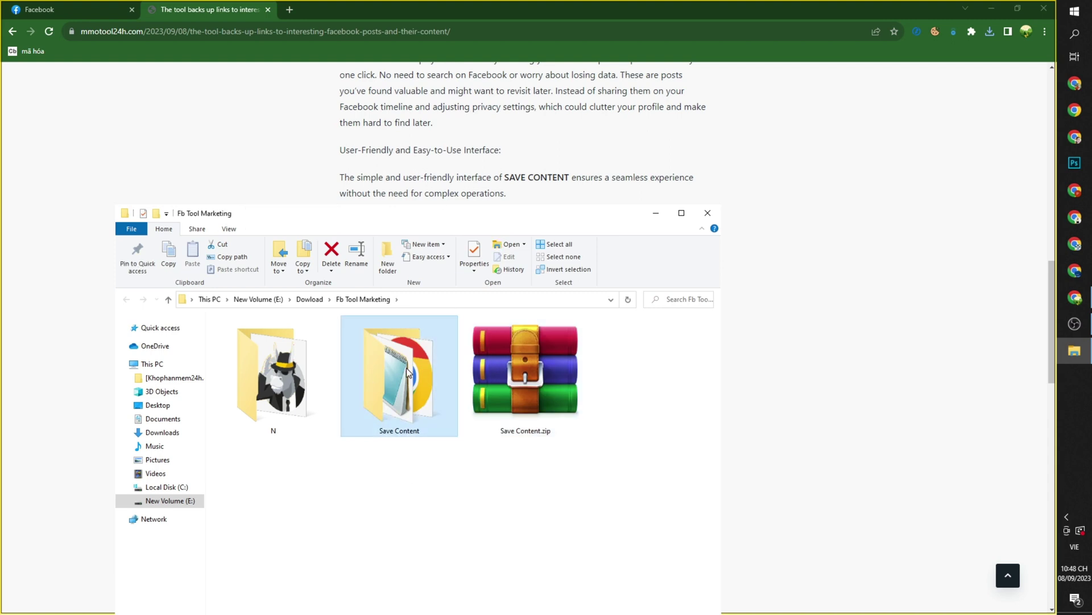
pyautogui.click(657, 214)
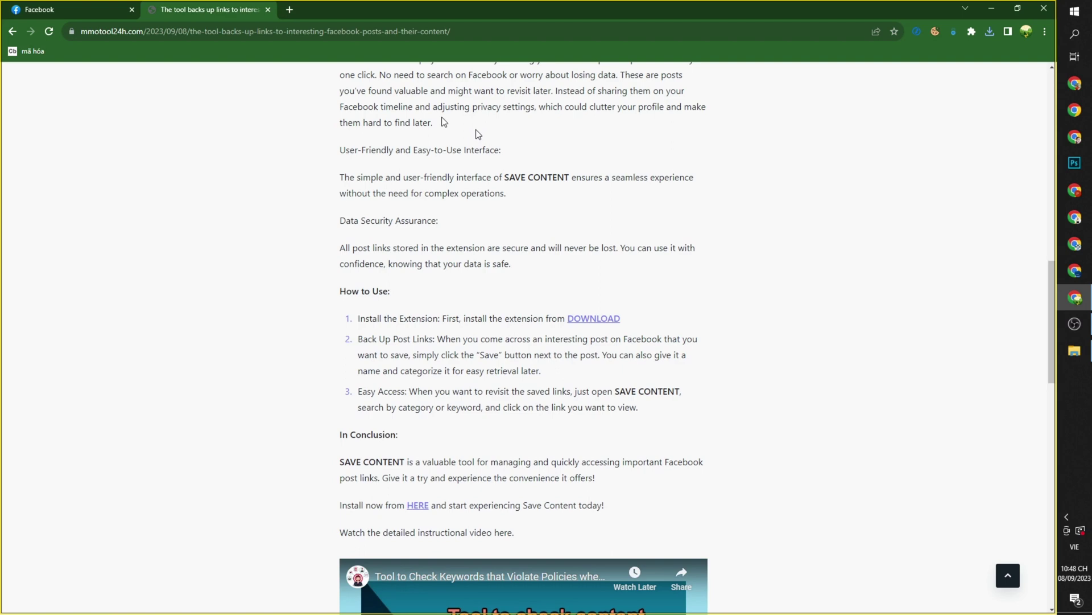
# Return to the Facebook tab and bring up Chrome's main menu at its Extensions entry
pyautogui.click(34, 7)
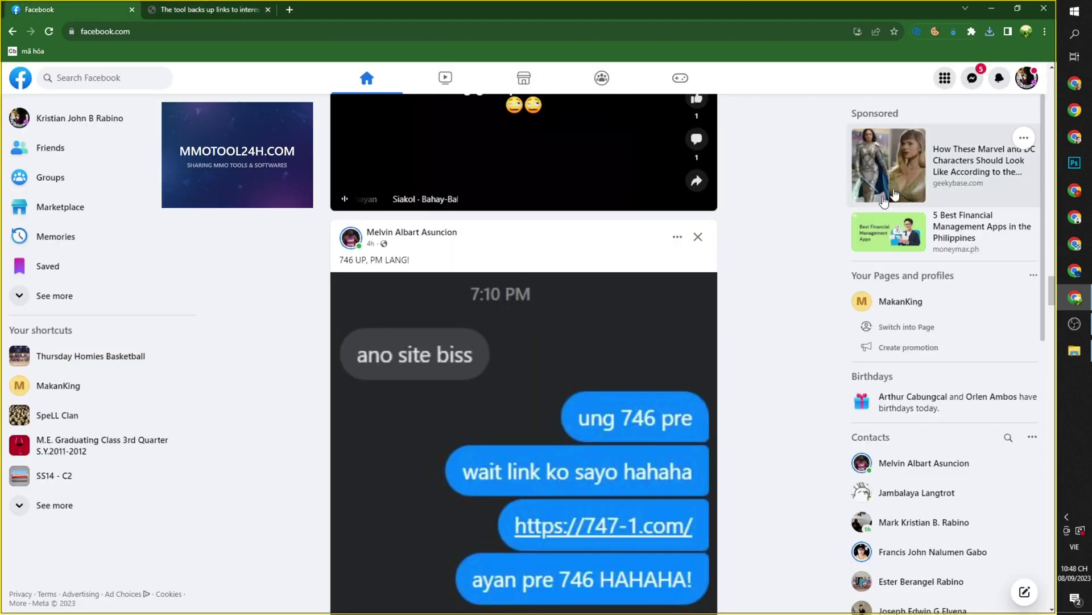
pyautogui.scroll(-12, 489, 397)
pyautogui.scroll(17, 662, 284)
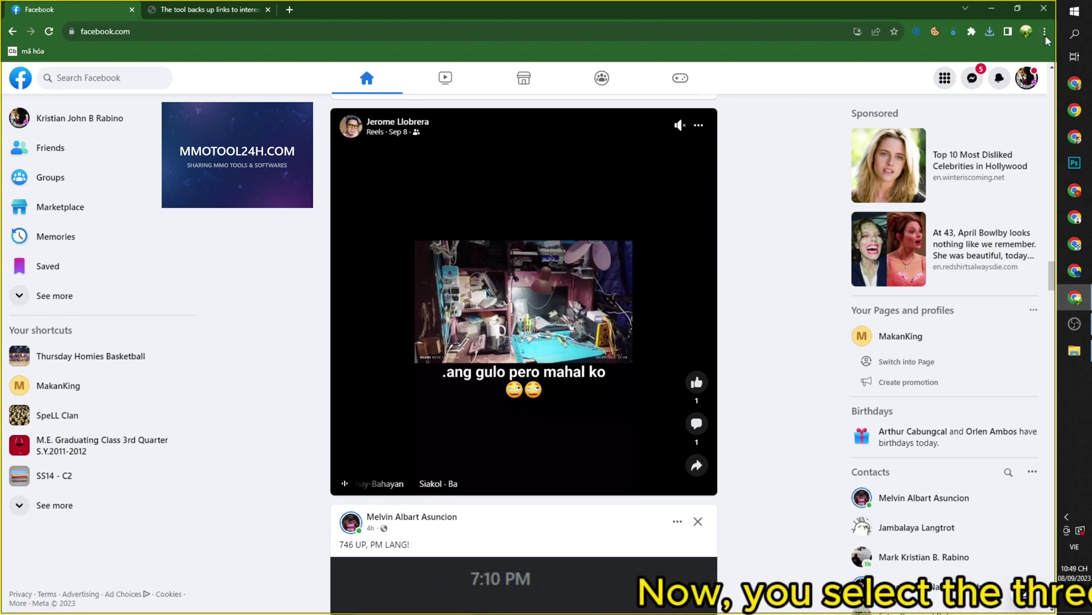
pyautogui.click(1046, 34)
pyautogui.click(1046, 32)
pyautogui.click(1045, 32)
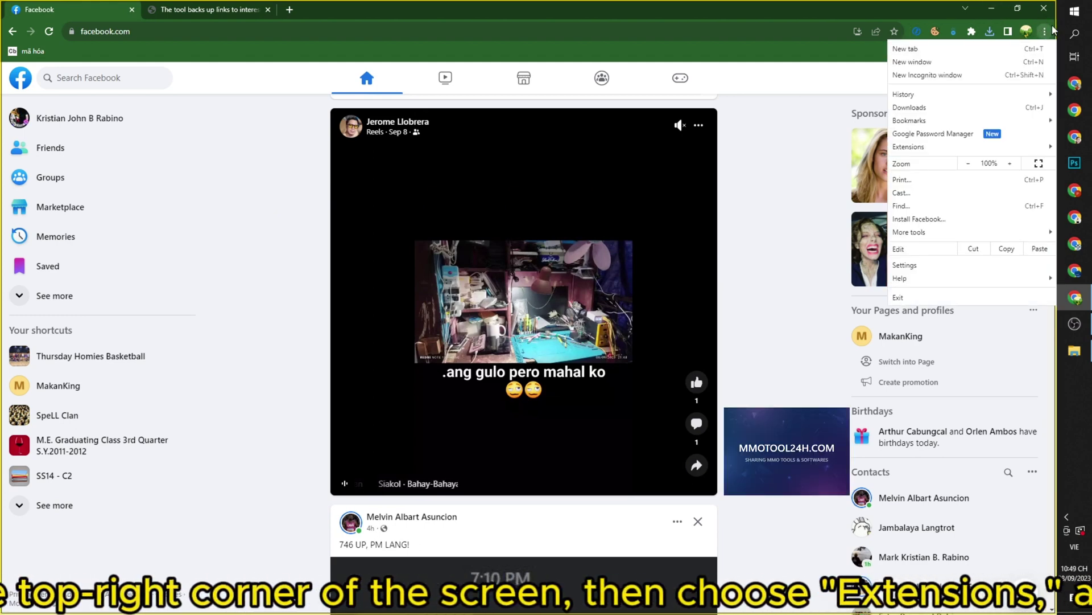
pyautogui.click(1049, 30)
pyautogui.click(1048, 31)
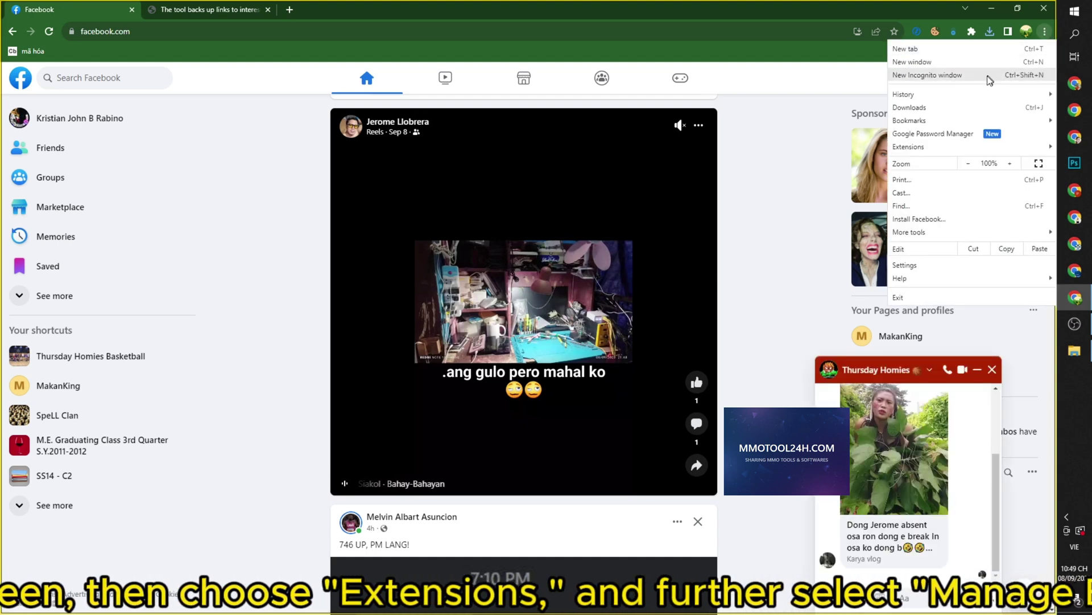
pyautogui.moveTo(918, 148)
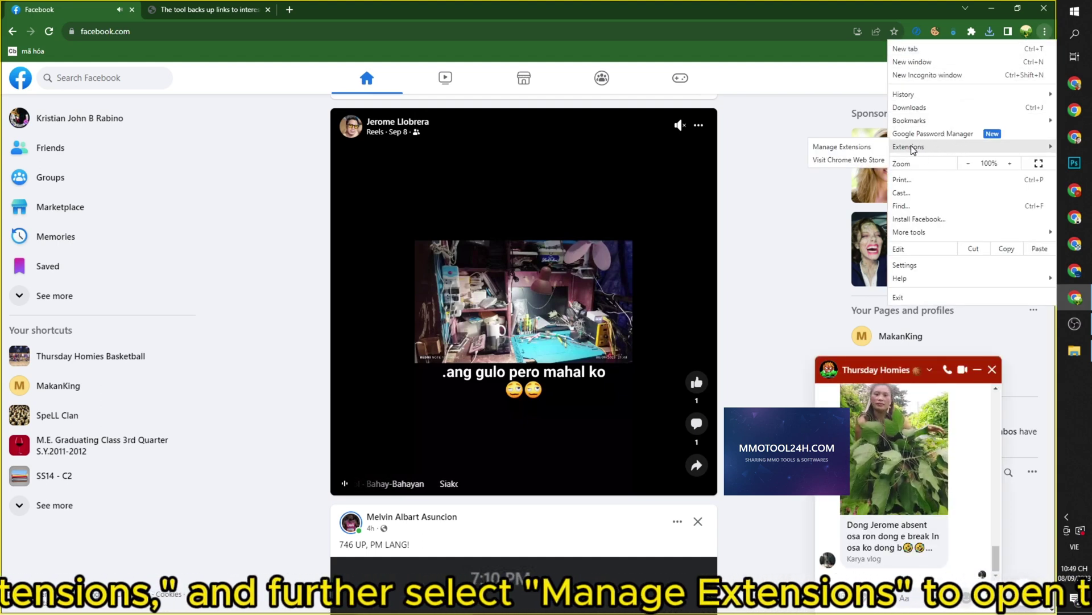
pyautogui.click(836, 147)
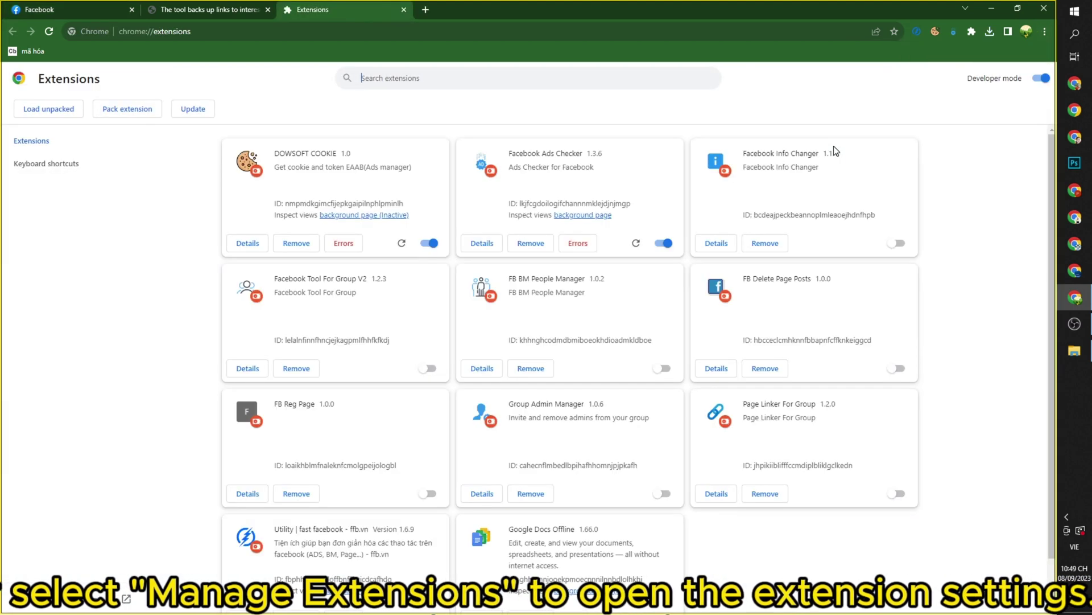
pyautogui.click(1042, 79)
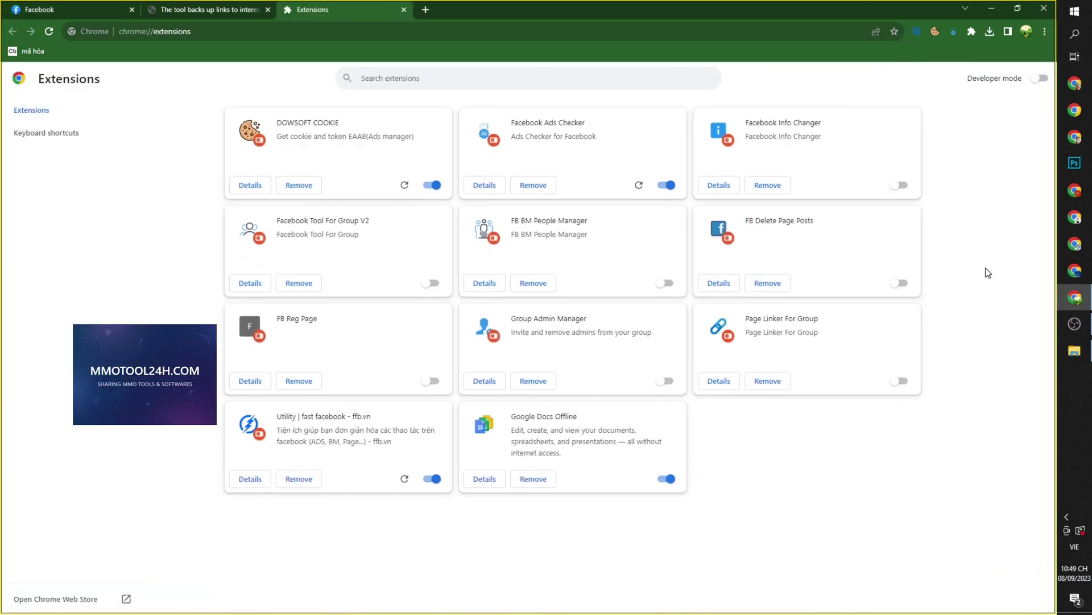
pyautogui.moveTo(967, 80); pyautogui.dragTo(1021, 76)
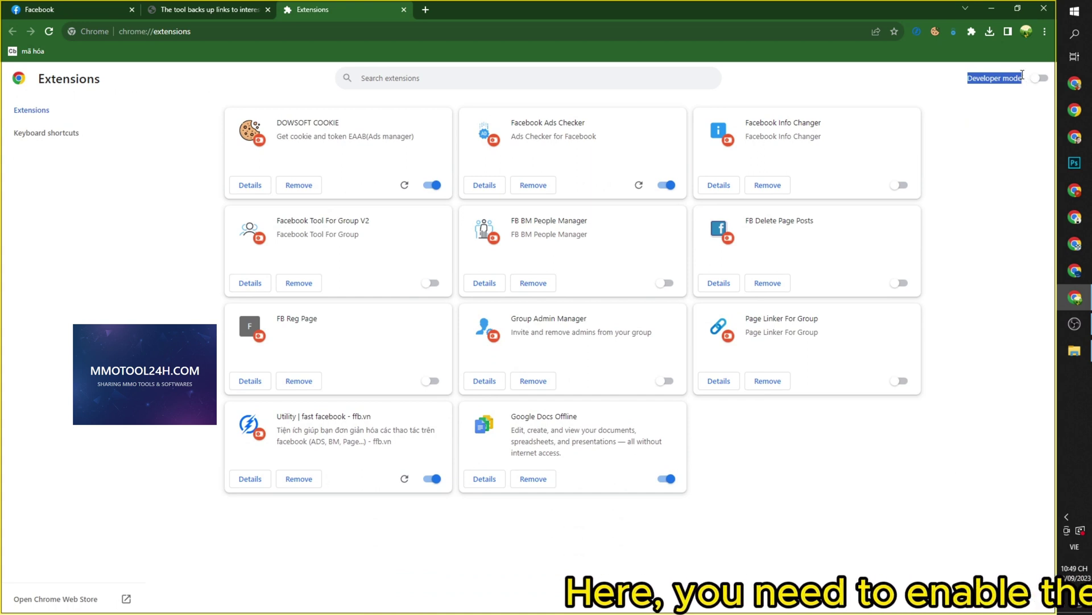
pyautogui.click(998, 117)
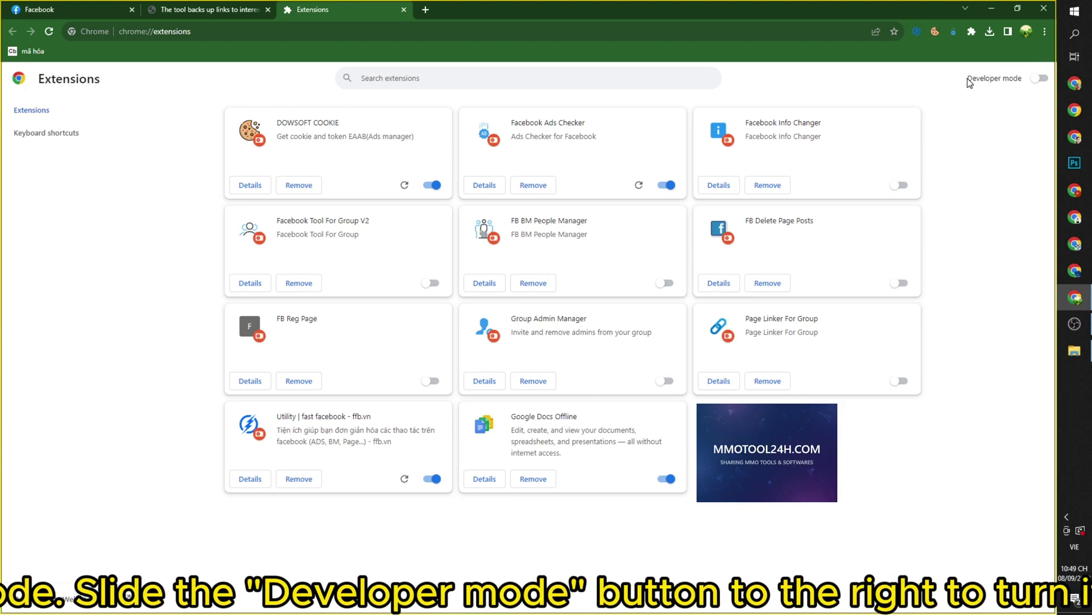
pyautogui.moveTo(969, 82); pyautogui.dragTo(1023, 80)
pyautogui.click(981, 81)
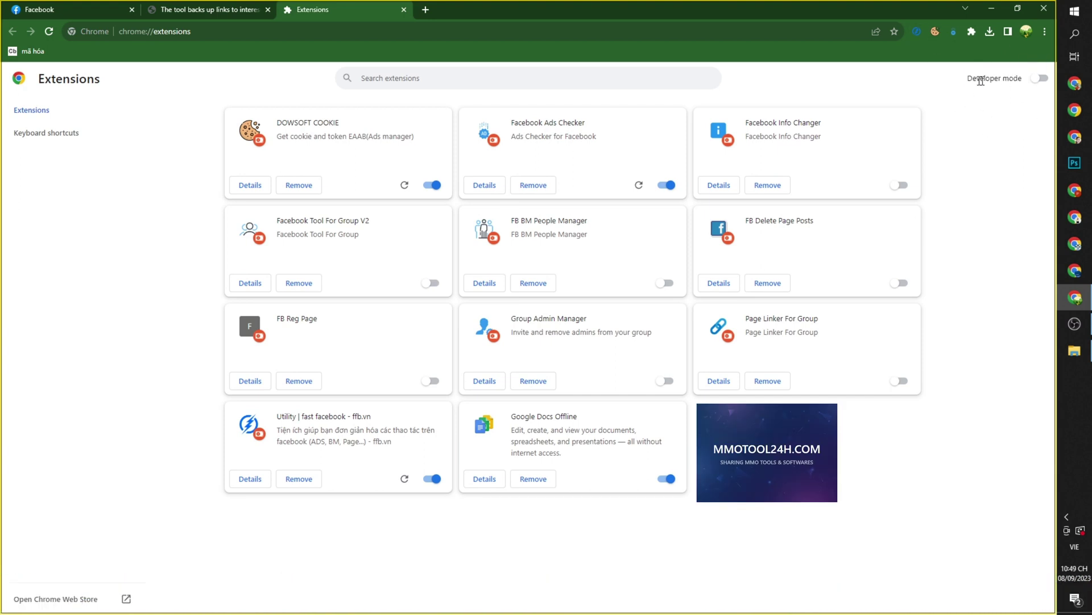
pyautogui.click(1010, 117)
pyautogui.click(1040, 79)
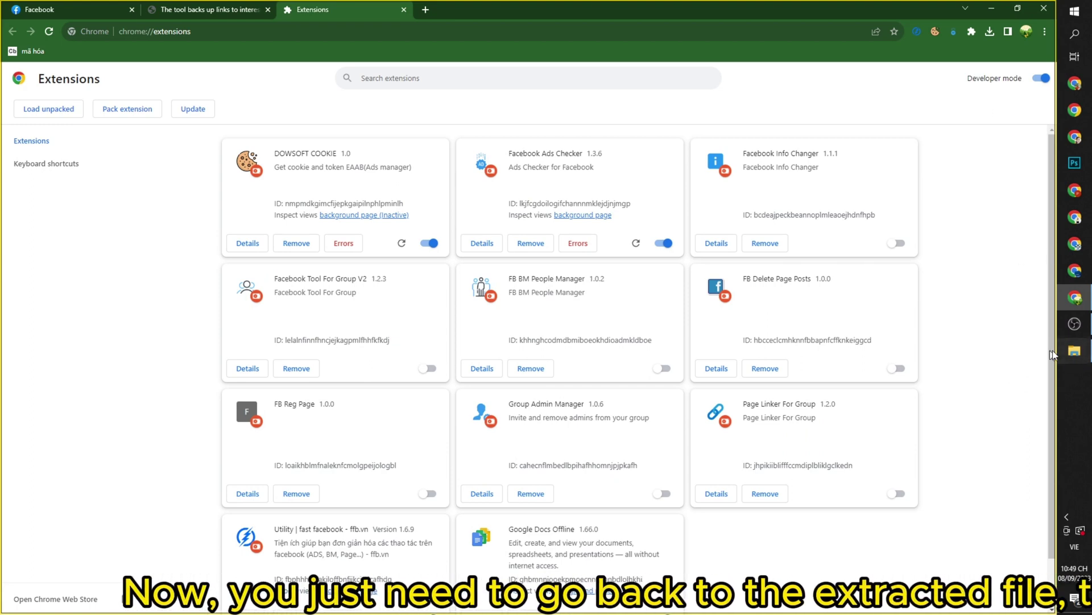
# Drag the extracted Save Content folder from File Explorer onto the chrome://extensions page
pyautogui.click(1074, 352)
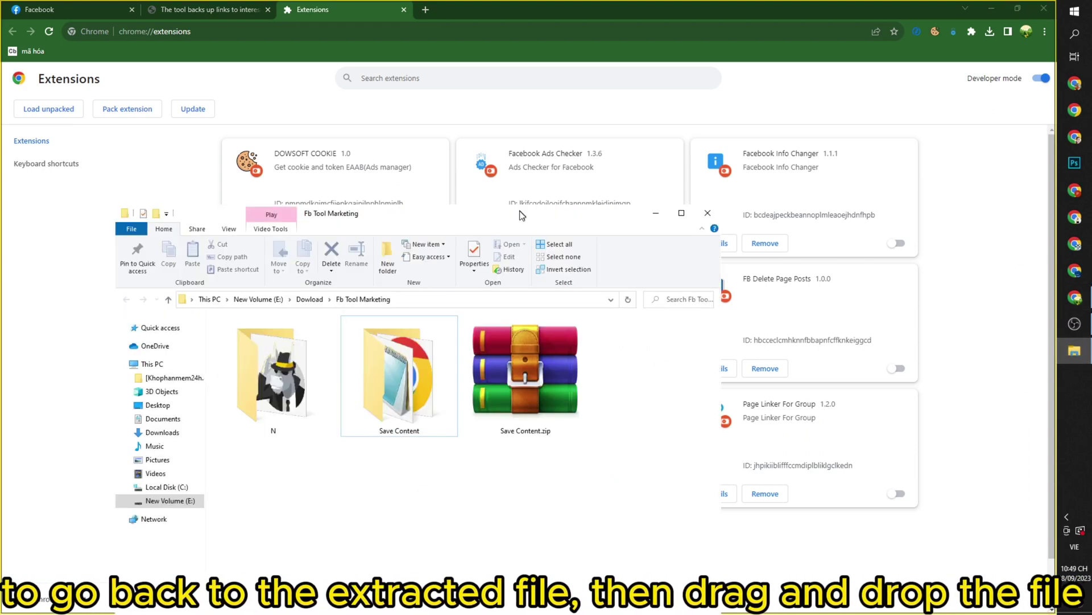
pyautogui.moveTo(519, 215); pyautogui.dragTo(874, 411)
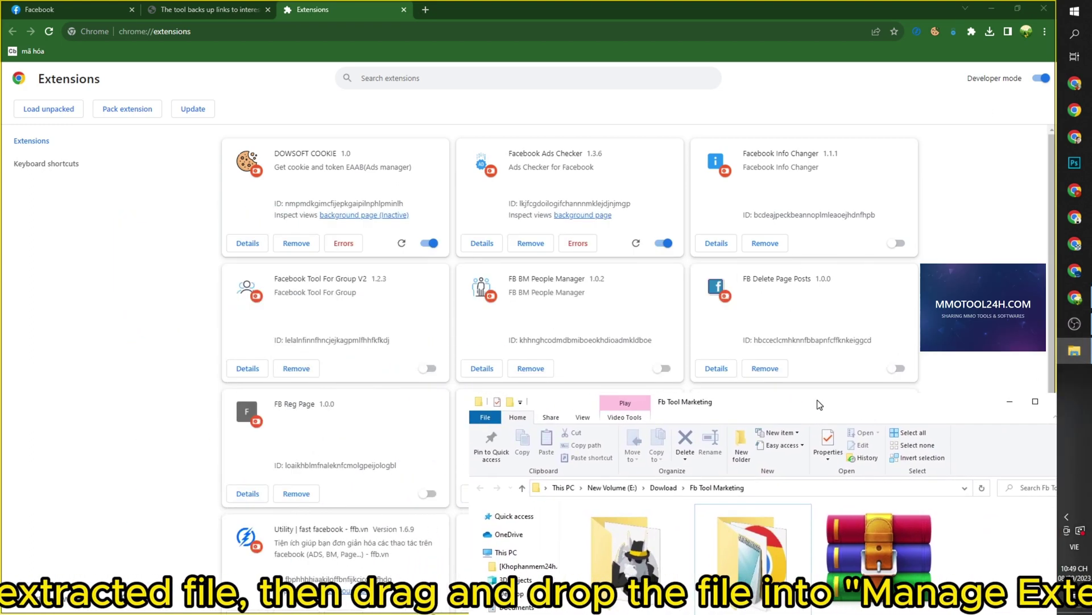
pyautogui.moveTo(761, 402); pyautogui.dragTo(758, 350)
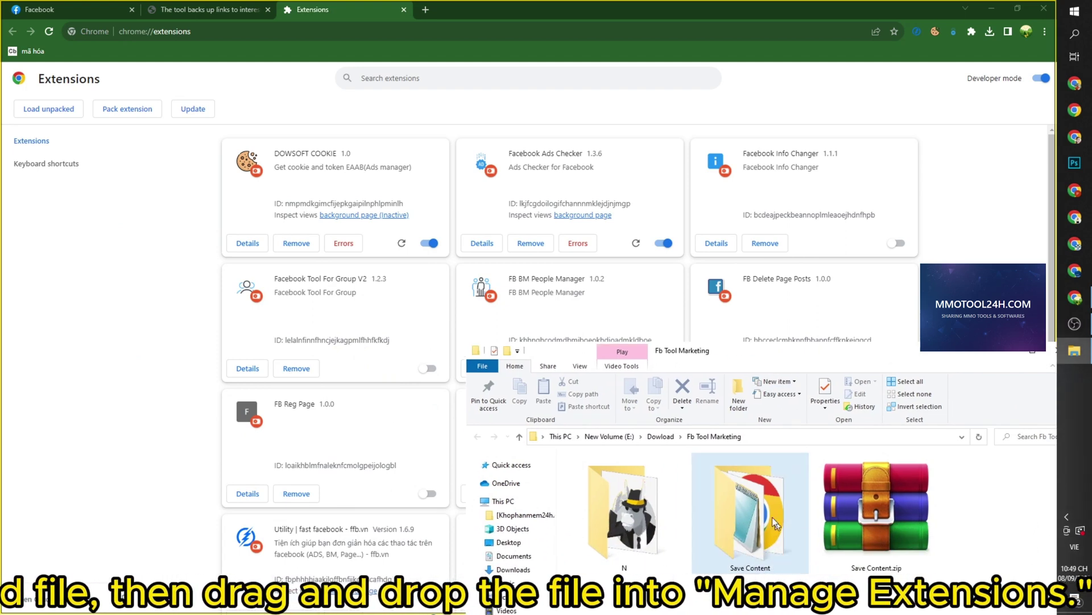
pyautogui.click(754, 530)
pyautogui.moveTo(754, 529); pyautogui.dragTo(503, 250)
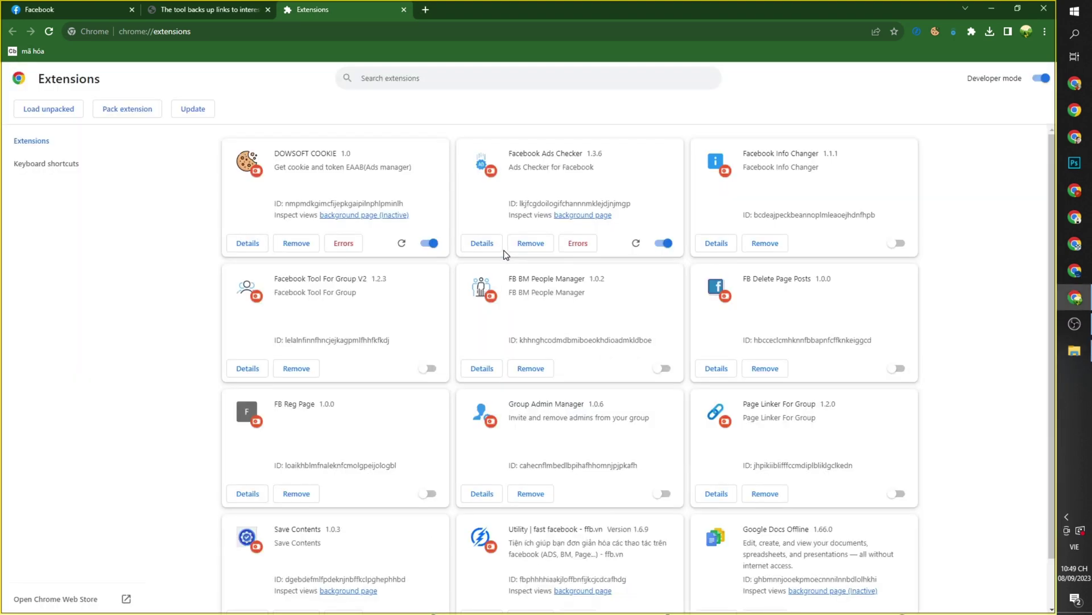
# Locate and highlight the new Save Contents 1.0.3 entry on the Extensions page
pyautogui.scroll(-1, 349, 317)
pyautogui.moveTo(273, 475); pyautogui.dragTo(353, 478)
pyautogui.click(285, 472)
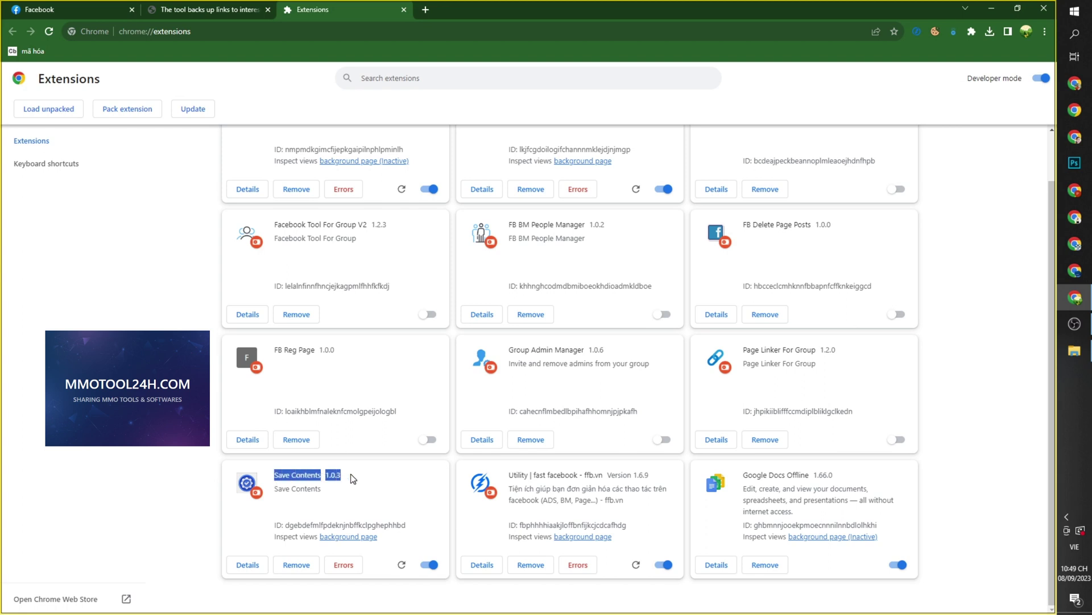
pyautogui.click(308, 475)
pyautogui.moveTo(275, 476); pyautogui.dragTo(349, 478)
pyautogui.click(363, 481)
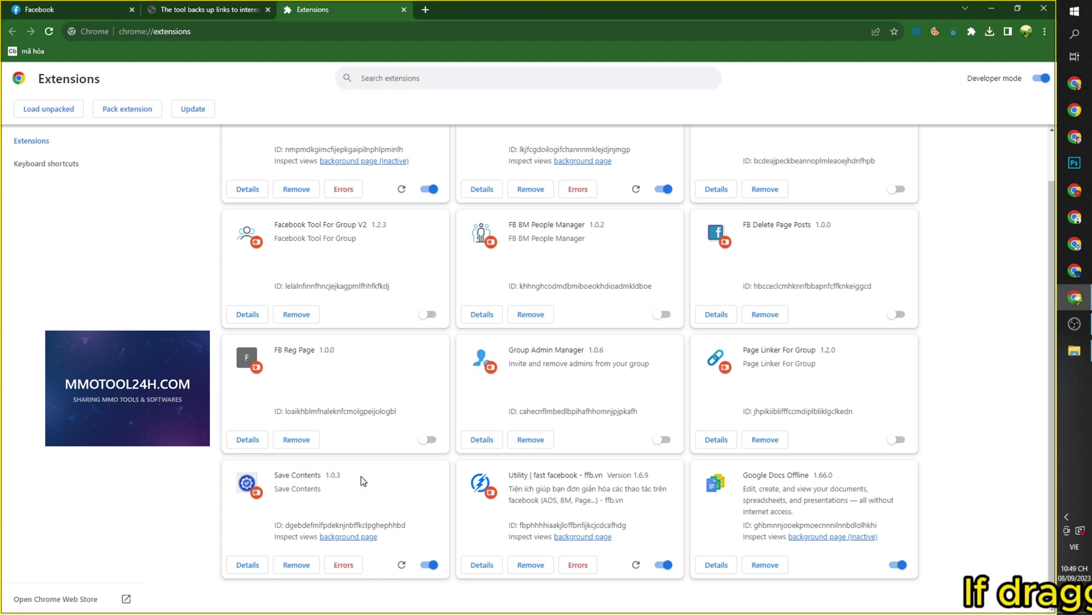
pyautogui.scroll(1, 246, 337)
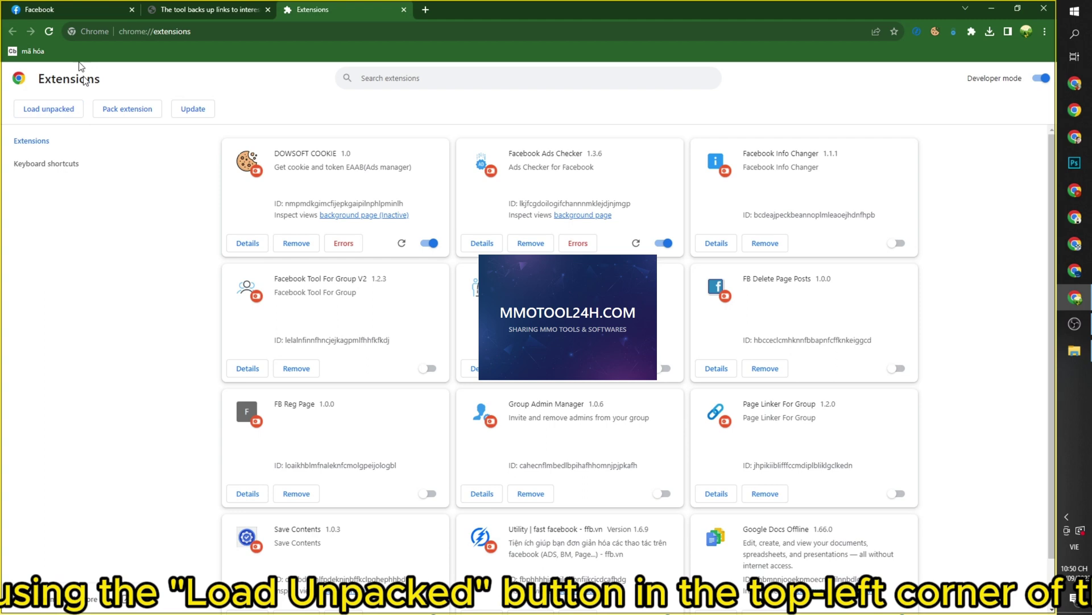
# Back on Facebook, close the Thursday Homies chat and show the installed extensions list
pyautogui.click(50, 9)
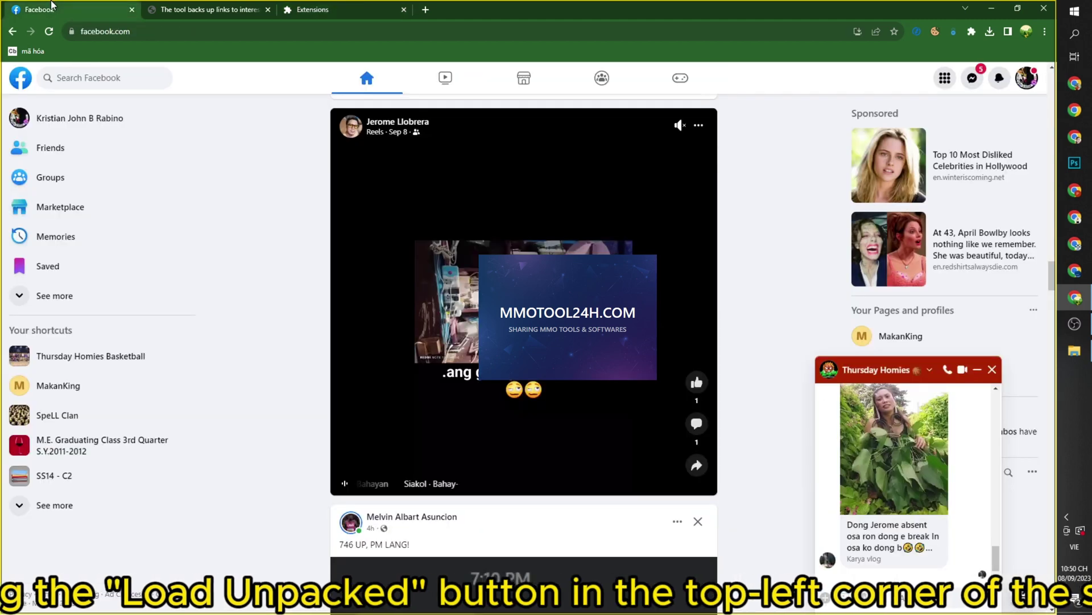
pyautogui.click(992, 370)
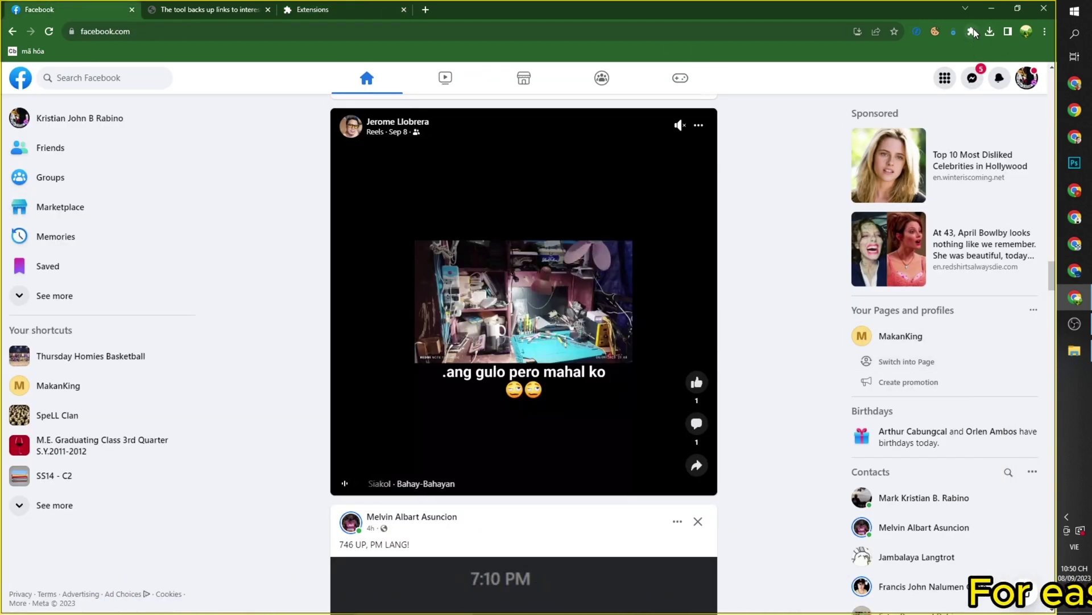
pyautogui.click(972, 32)
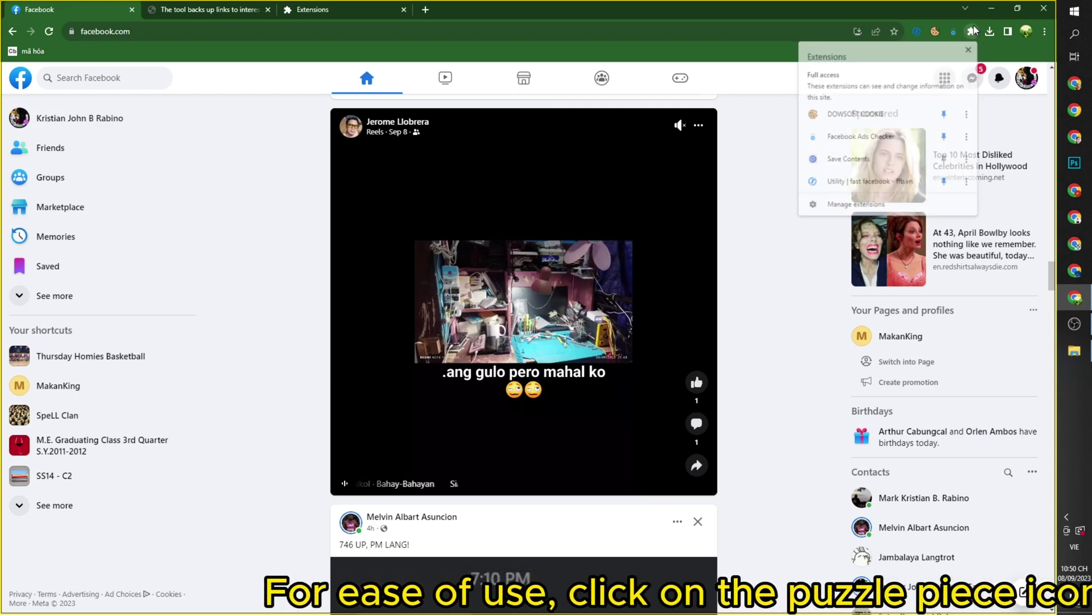
pyautogui.click(973, 32)
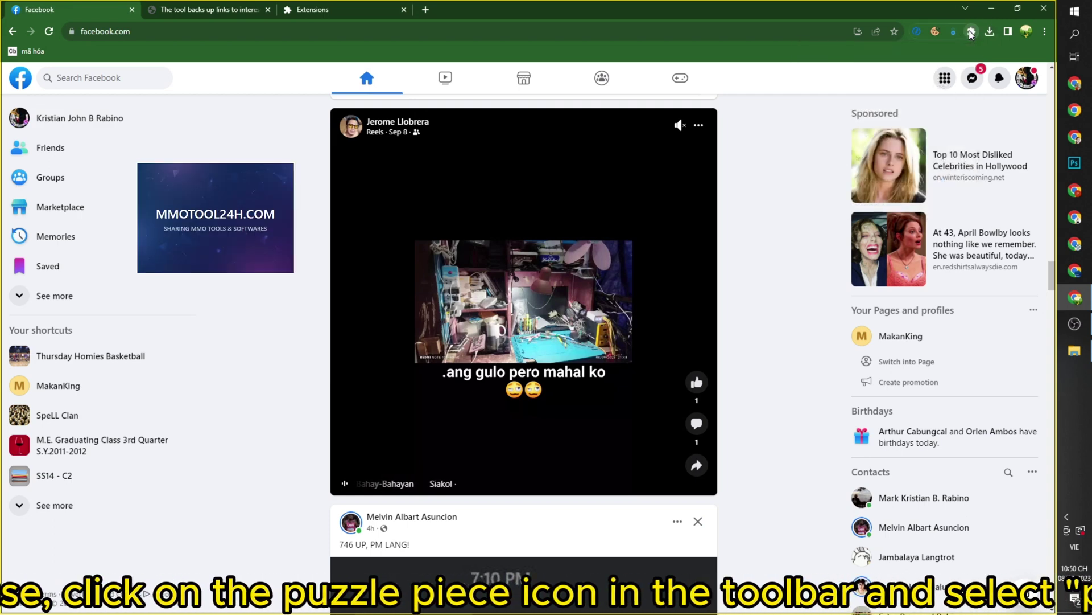
pyautogui.click(972, 33)
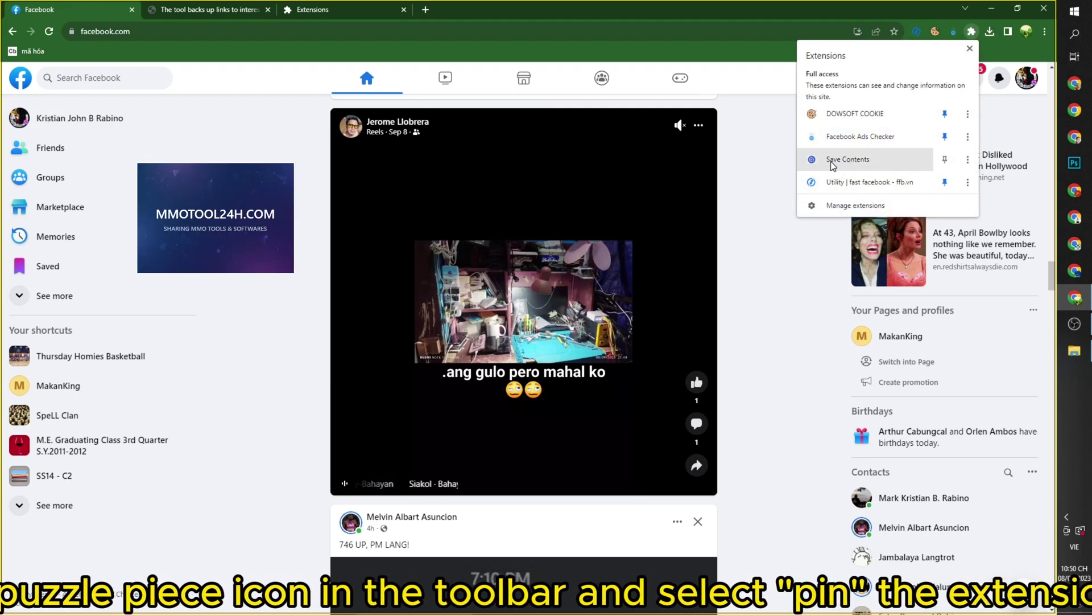
# Pin Save Contents to the toolbar and open its Saved Content List page
pyautogui.click(943, 160)
pyautogui.click(763, 171)
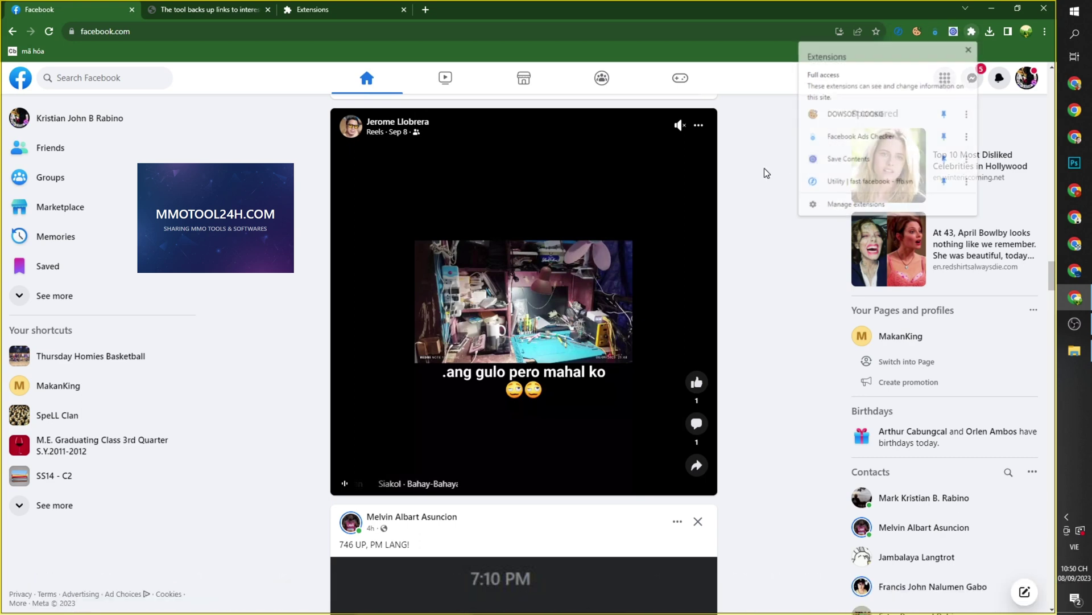
pyautogui.click(953, 32)
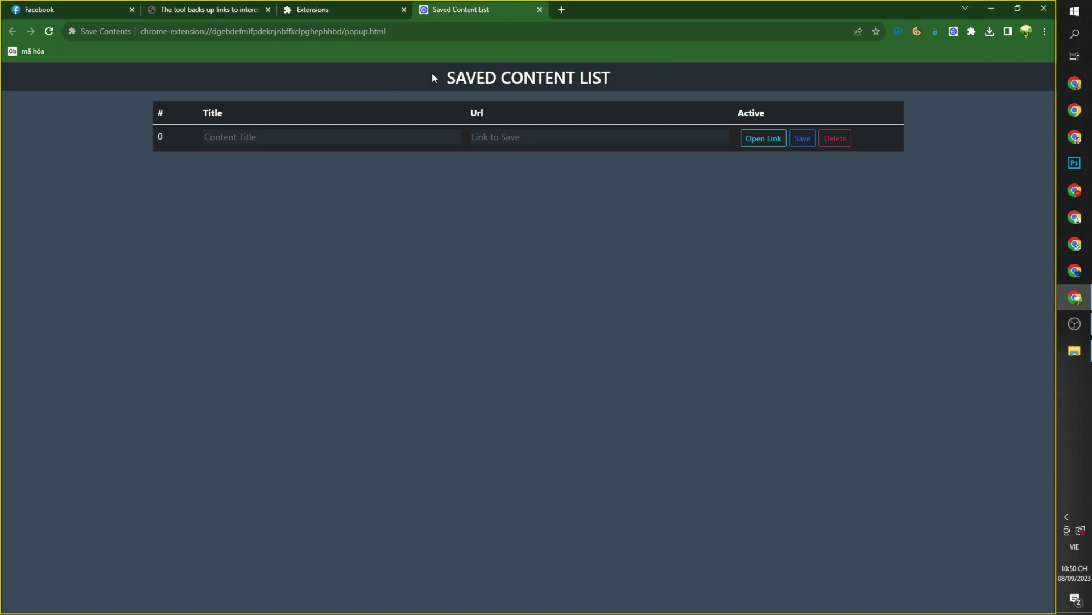
# Inspect the SAVED CONTENT LIST heading and empty Title and Link fields, then return to Facebook
pyautogui.moveTo(432, 77); pyautogui.dragTo(629, 78)
pyautogui.click(530, 74)
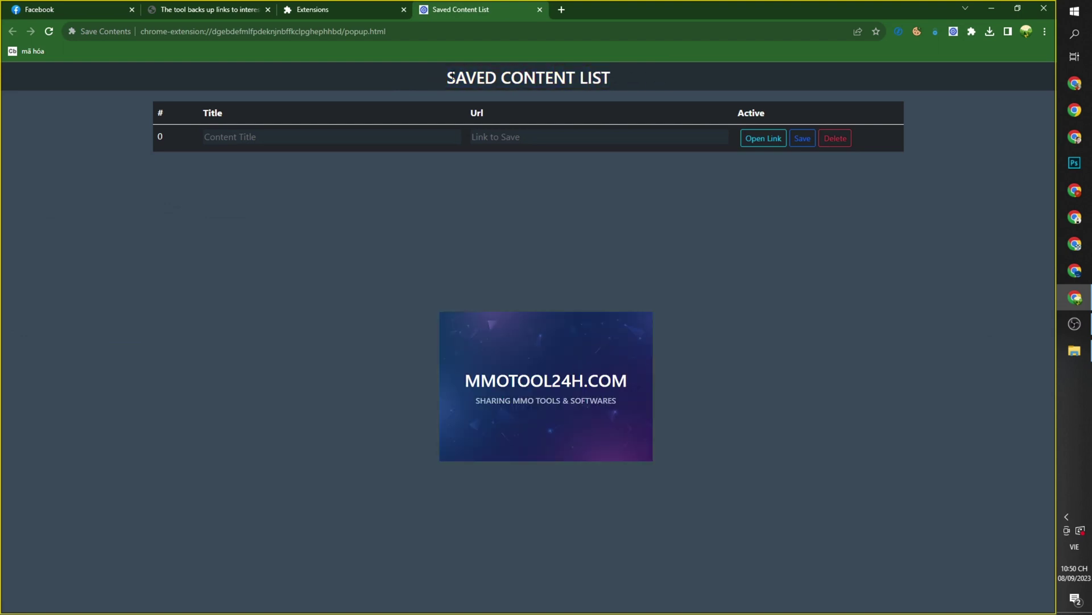
pyautogui.moveTo(445, 78); pyautogui.dragTo(616, 74)
pyautogui.click(538, 73)
pyautogui.click(208, 136)
pyautogui.click(555, 136)
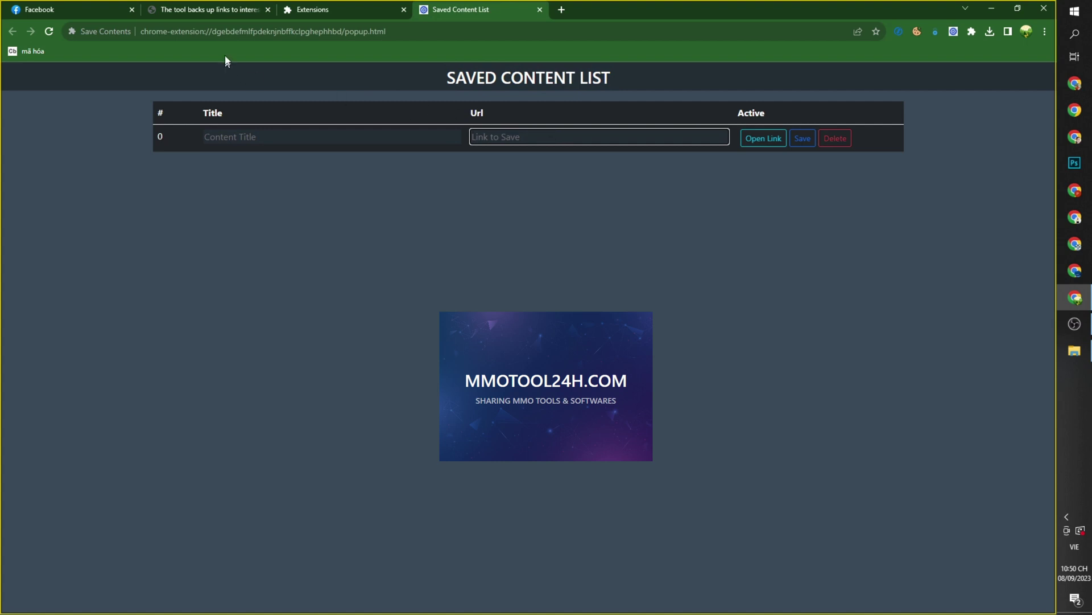
pyautogui.click(73, 9)
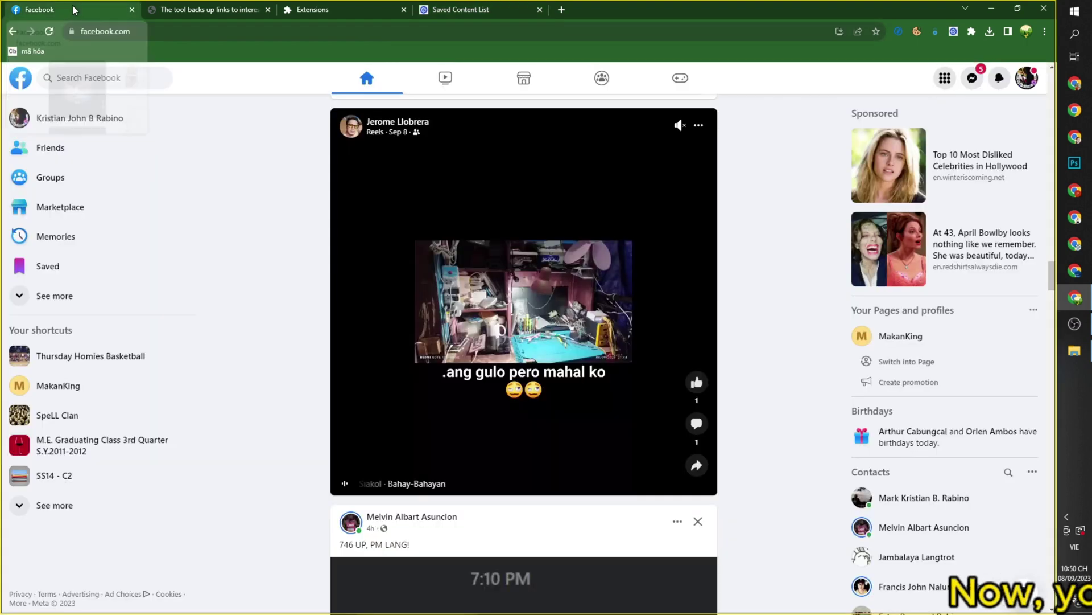
# Reload Facebook so the extension takes effect and scroll down the feed
pyautogui.click(49, 32)
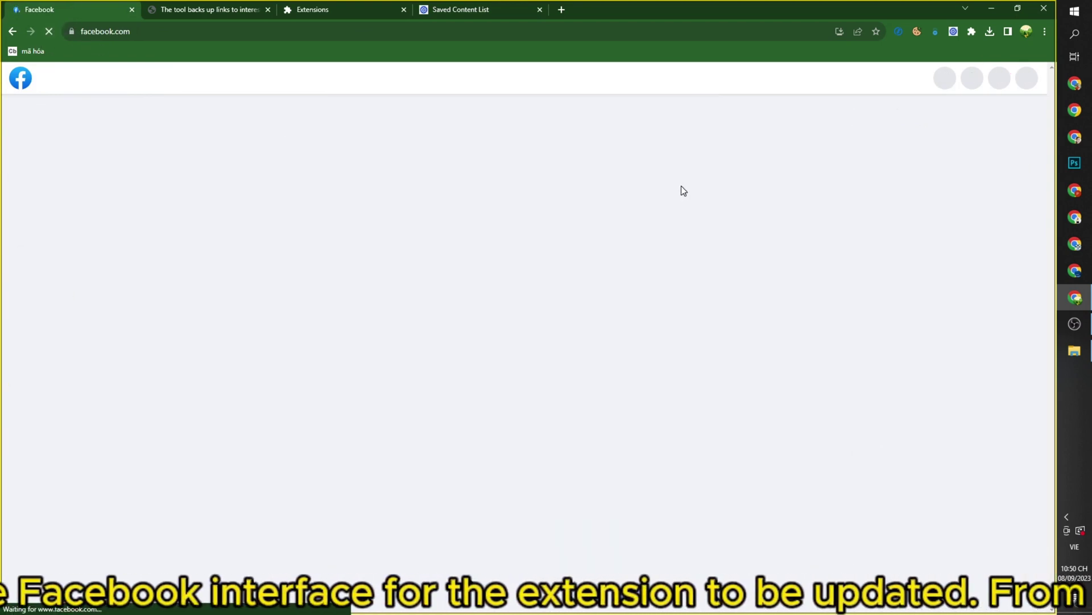
pyautogui.scroll(-5, 488, 214)
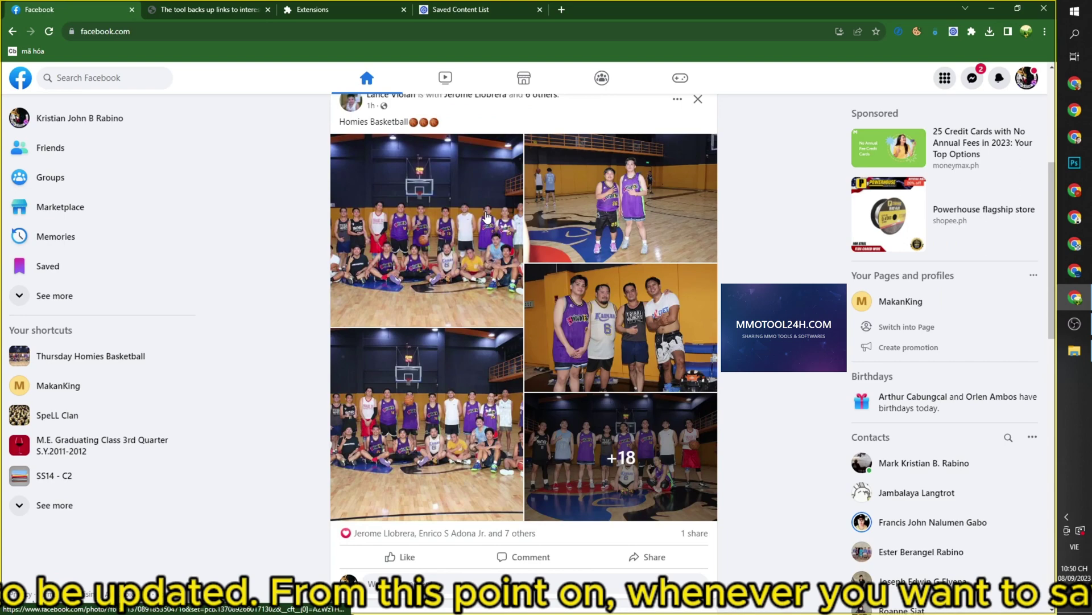
pyautogui.scroll(-5, 446, 453)
pyautogui.scroll(-15, 446, 449)
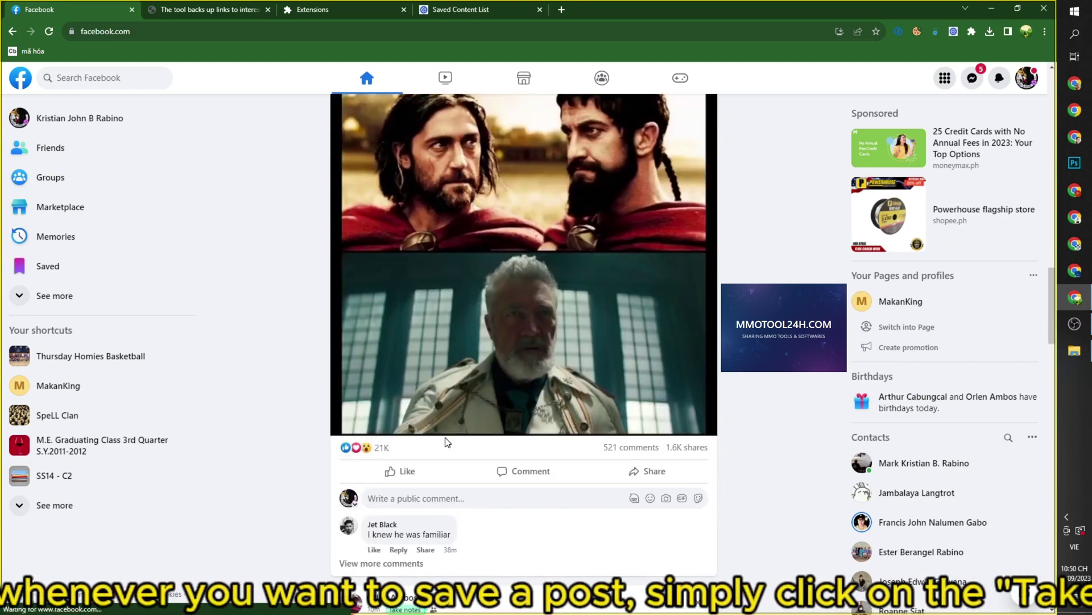
pyautogui.scroll(5, 445, 437)
pyautogui.scroll(-3, 445, 437)
pyautogui.scroll(3, 446, 406)
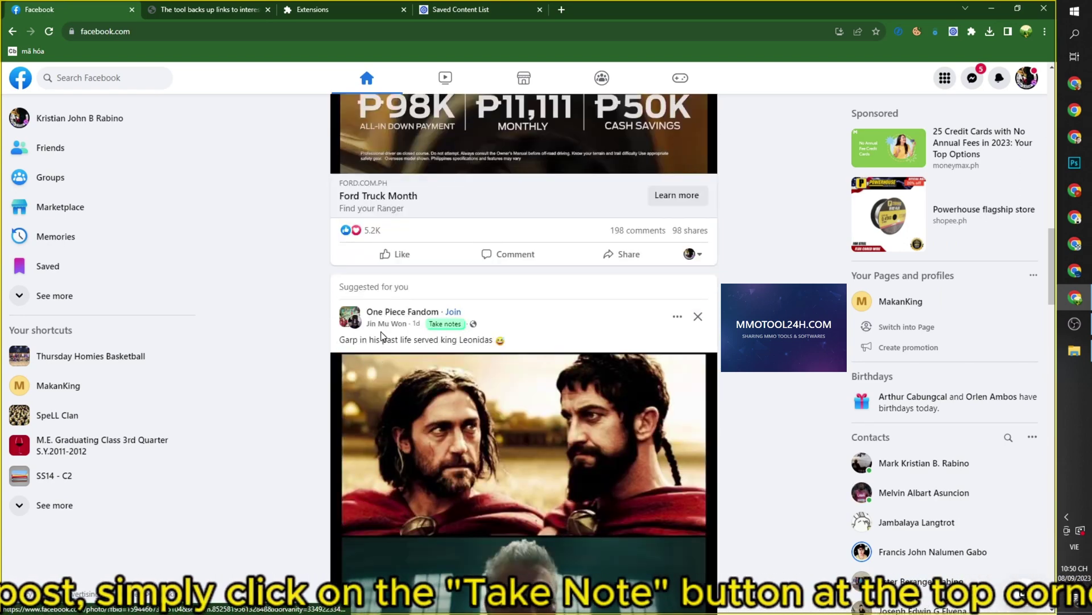
pyautogui.moveTo(363, 341); pyautogui.dragTo(529, 344)
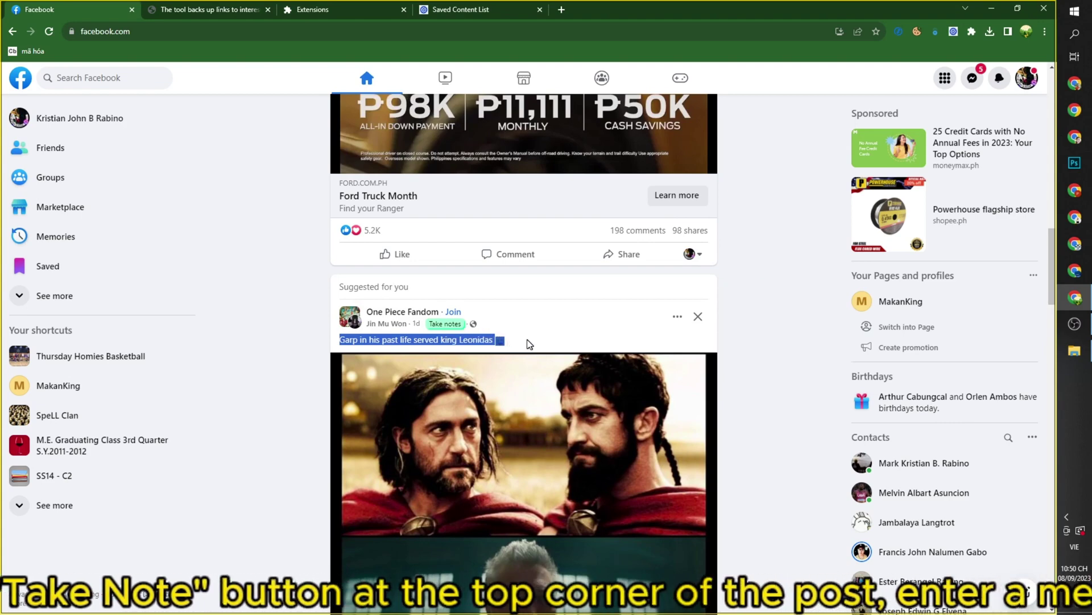
pyautogui.click(343, 340)
pyautogui.scroll(-10, 344, 342)
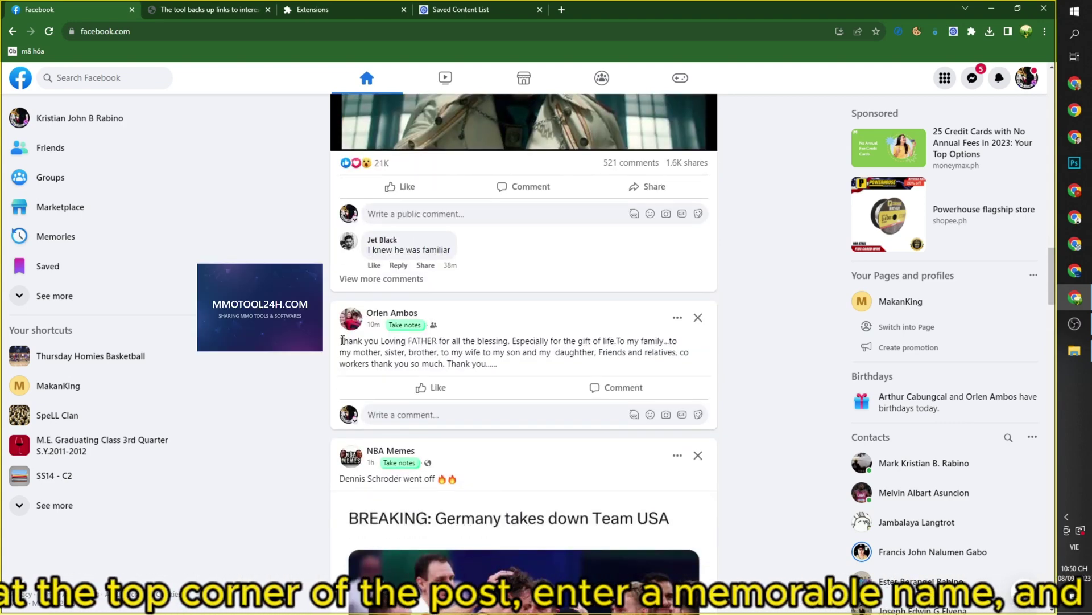
pyautogui.scroll(-5, 344, 345)
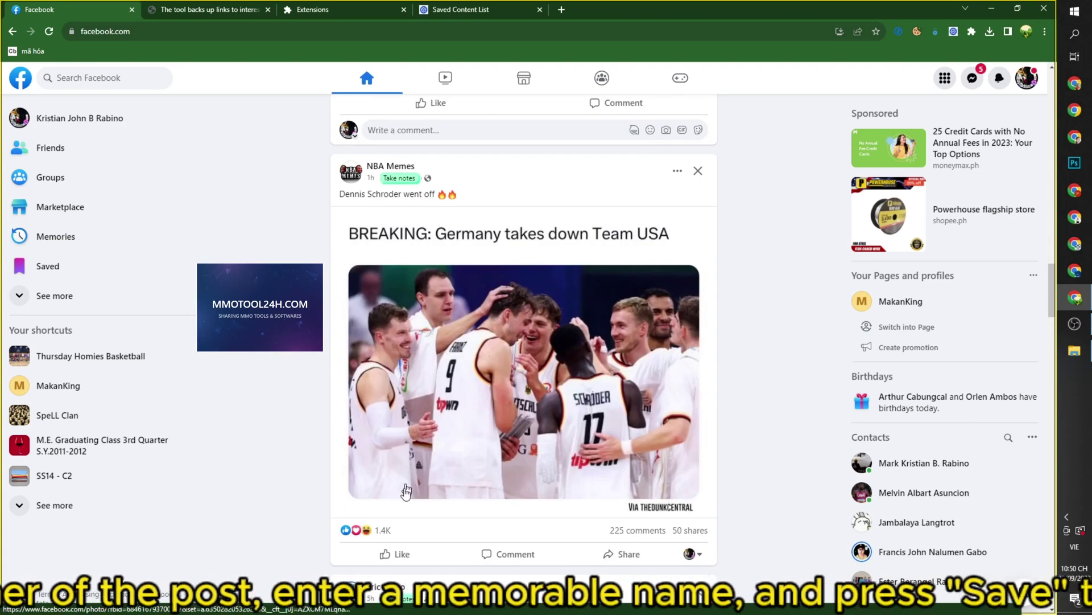
# Save the NBA Memes post with the title Cont1
pyautogui.click(383, 530)
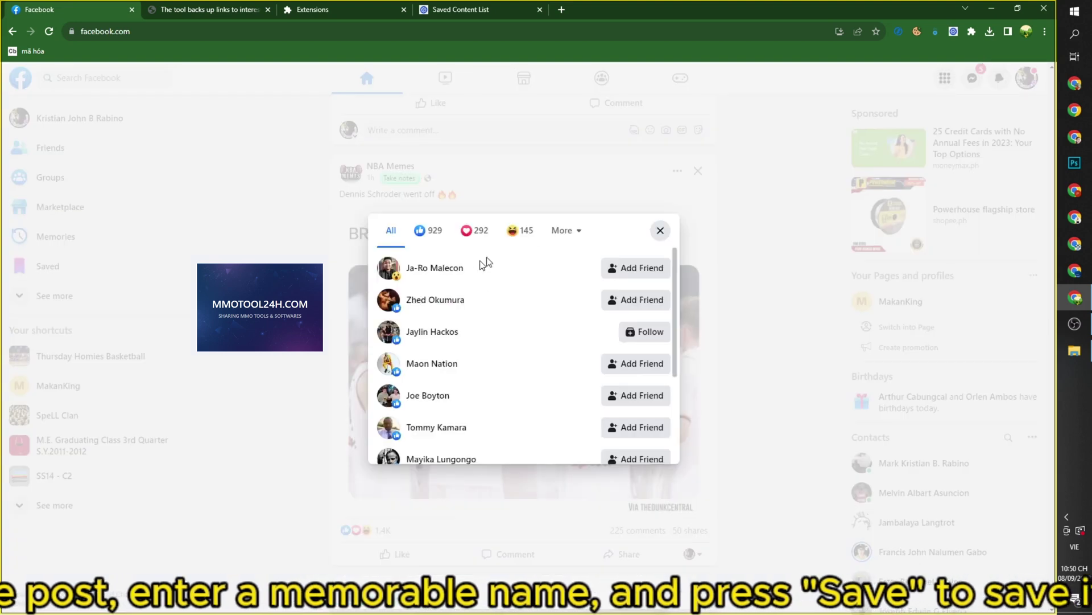
pyautogui.click(740, 252)
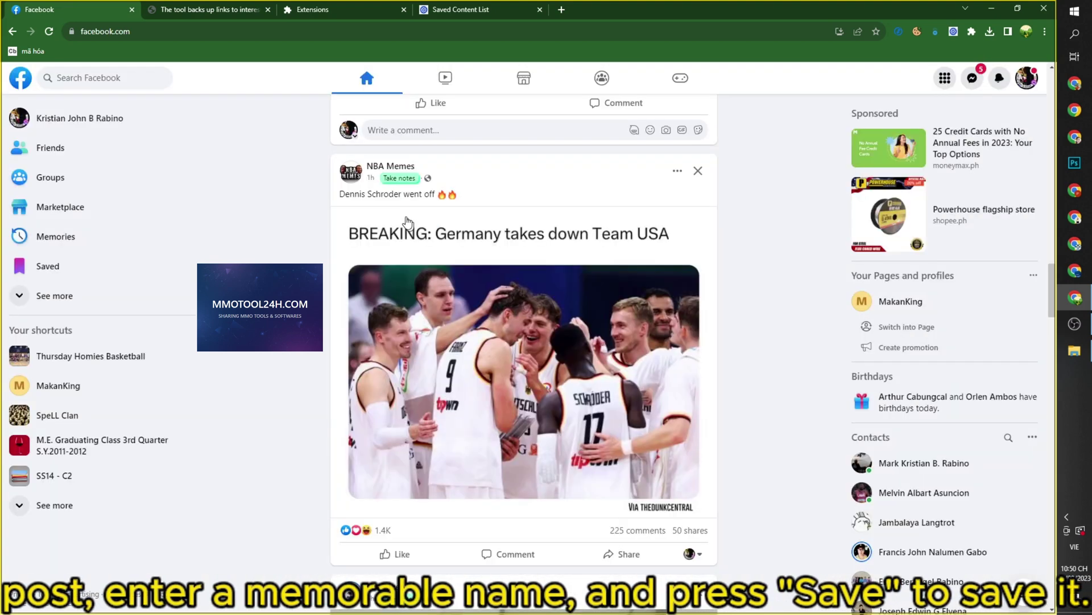
pyautogui.click(398, 179)
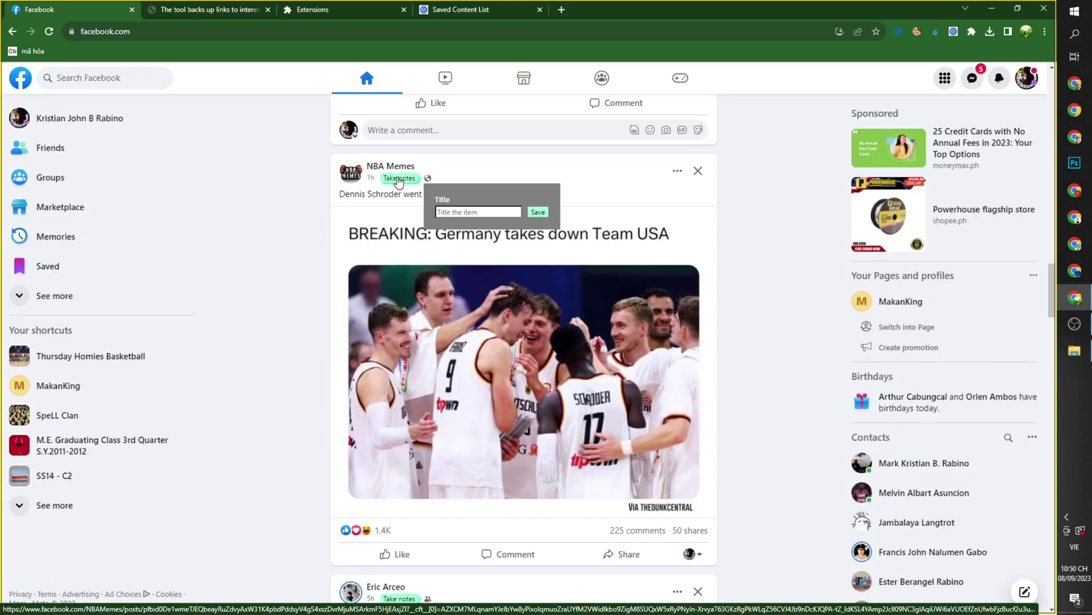
pyautogui.click(458, 212)
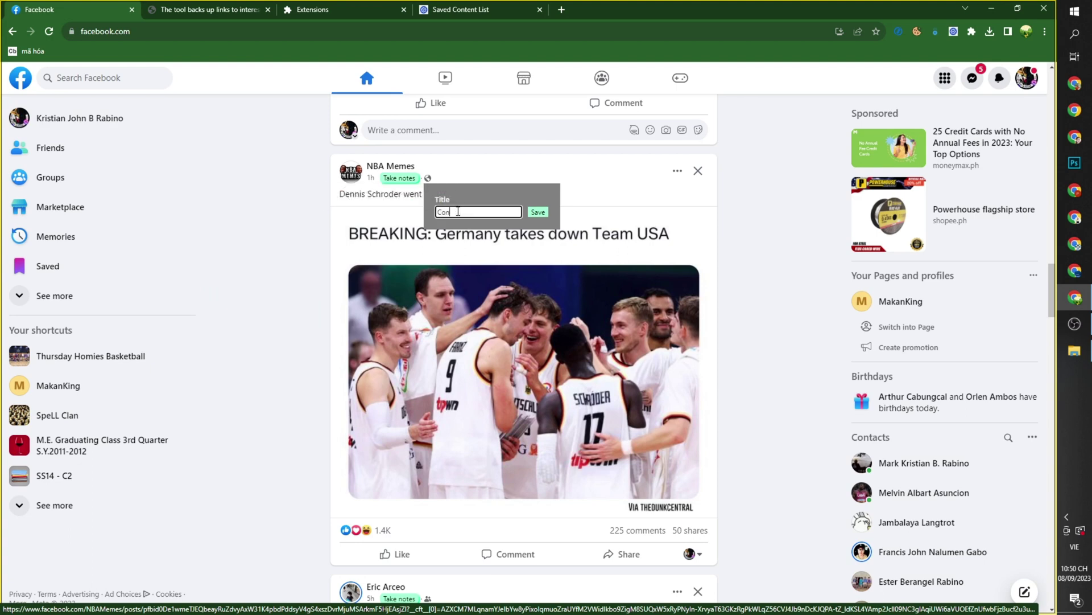
pyautogui.click(537, 213)
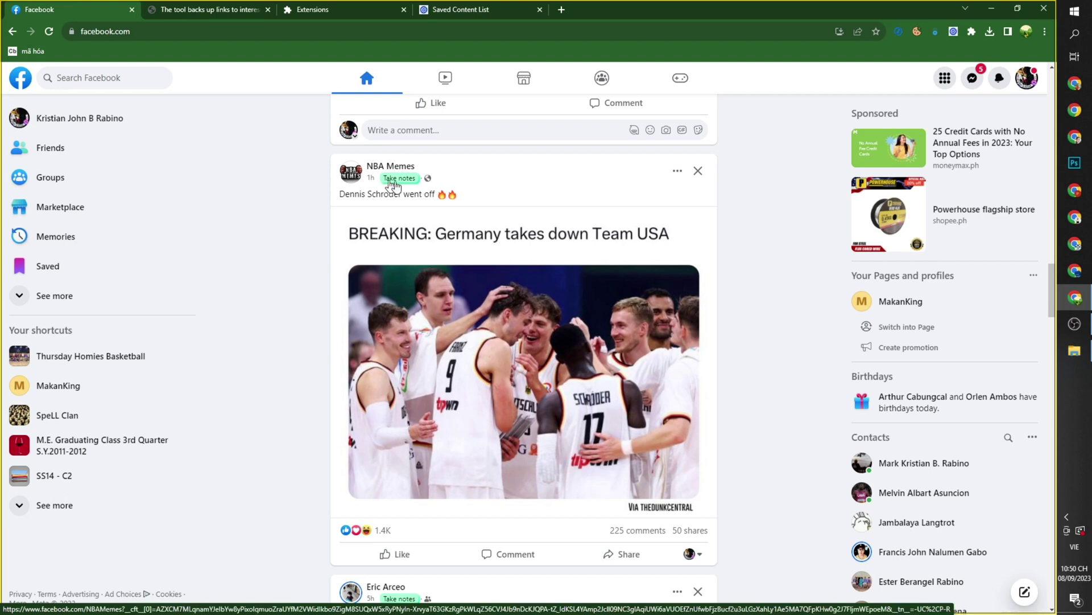
# Reload the Saved Content List to show Cont1 as entry 1
pyautogui.click(489, 9)
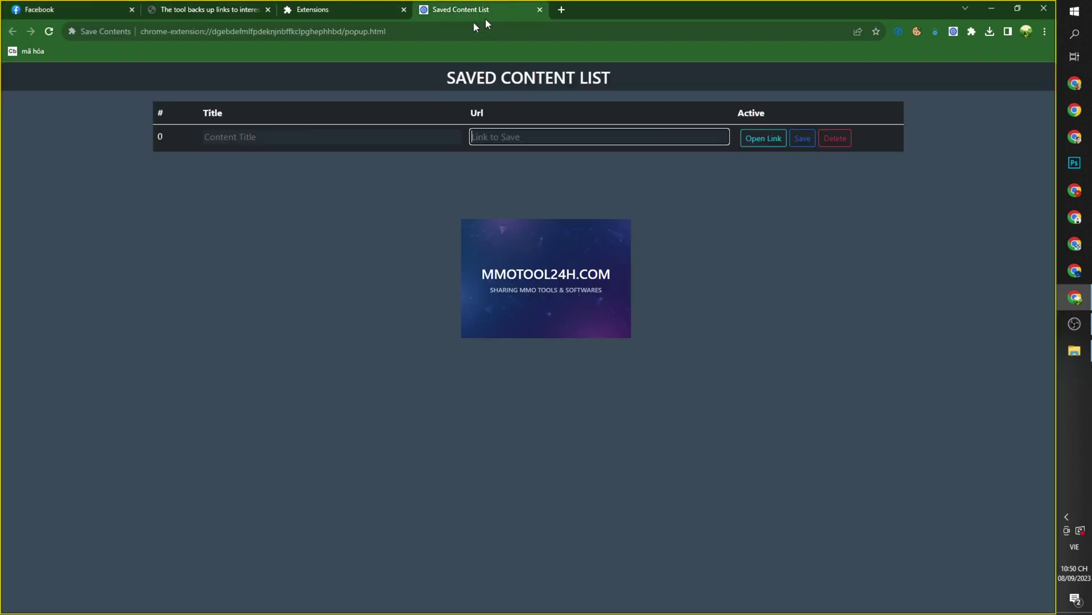
pyautogui.click(43, 32)
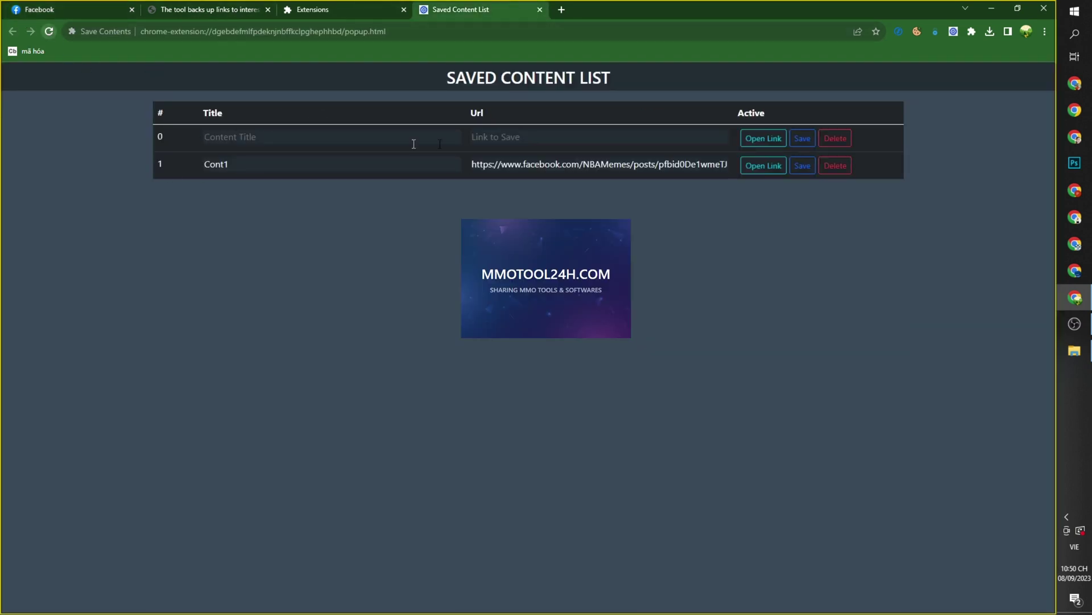
pyautogui.click(228, 165)
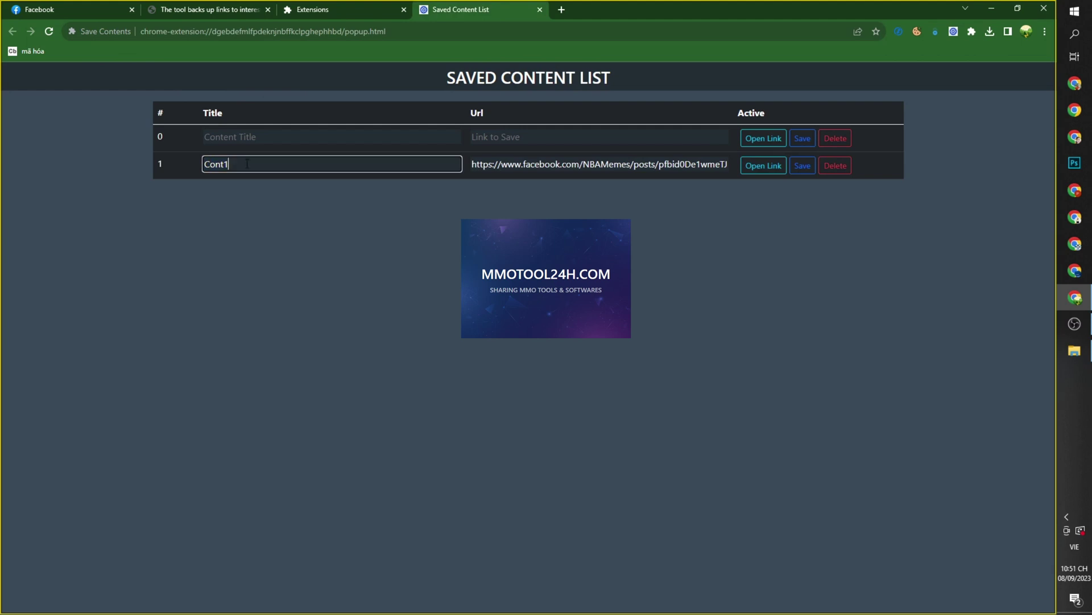
pyautogui.click(382, 224)
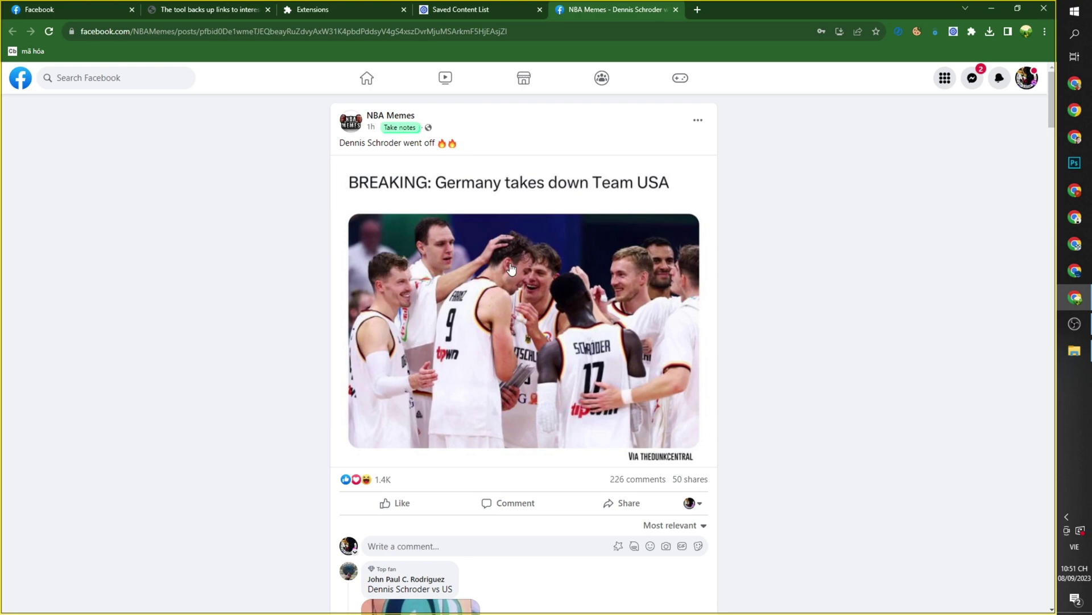
pyautogui.click(677, 9)
# Save the Bleacher Report post titled love1, then go to the Saved Content List
pyautogui.click(64, 9)
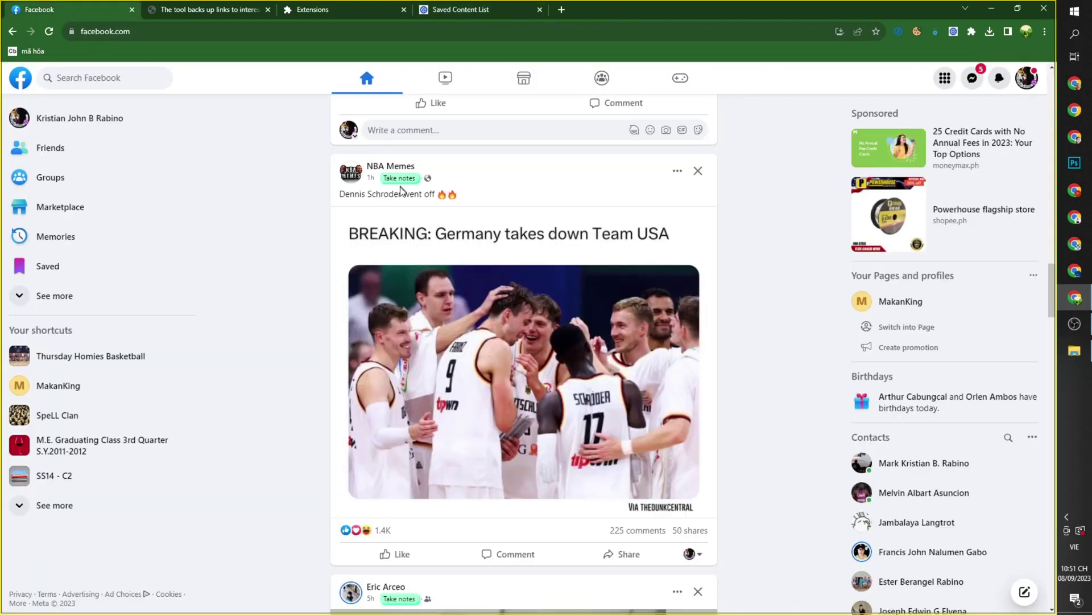
pyautogui.scroll(-10, 412, 245)
pyautogui.scroll(5, 413, 244)
pyautogui.scroll(-20, 412, 245)
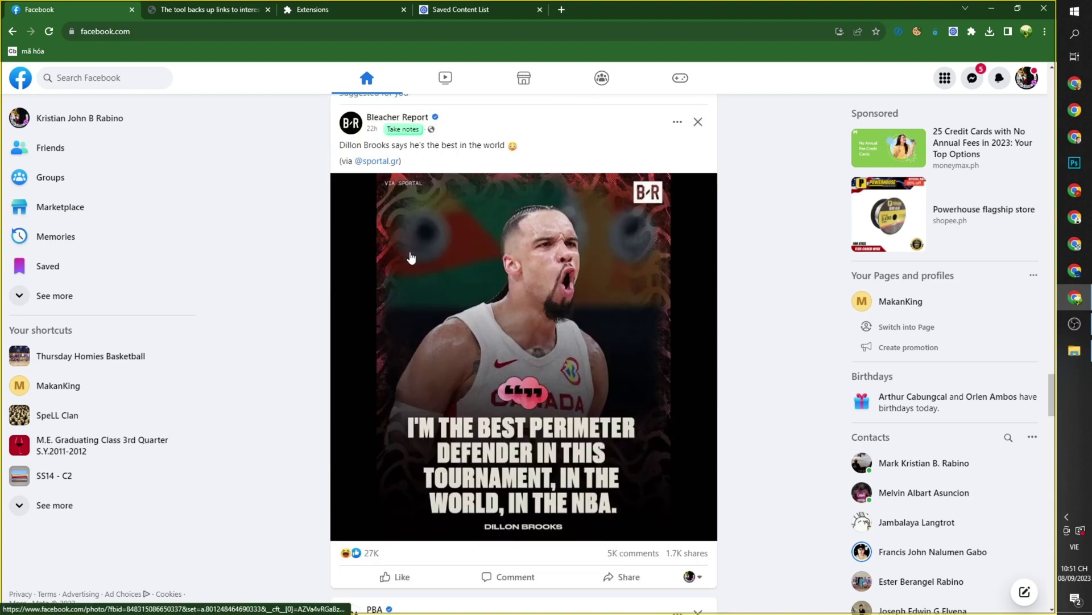
pyautogui.click(404, 134)
pyautogui.click(473, 163)
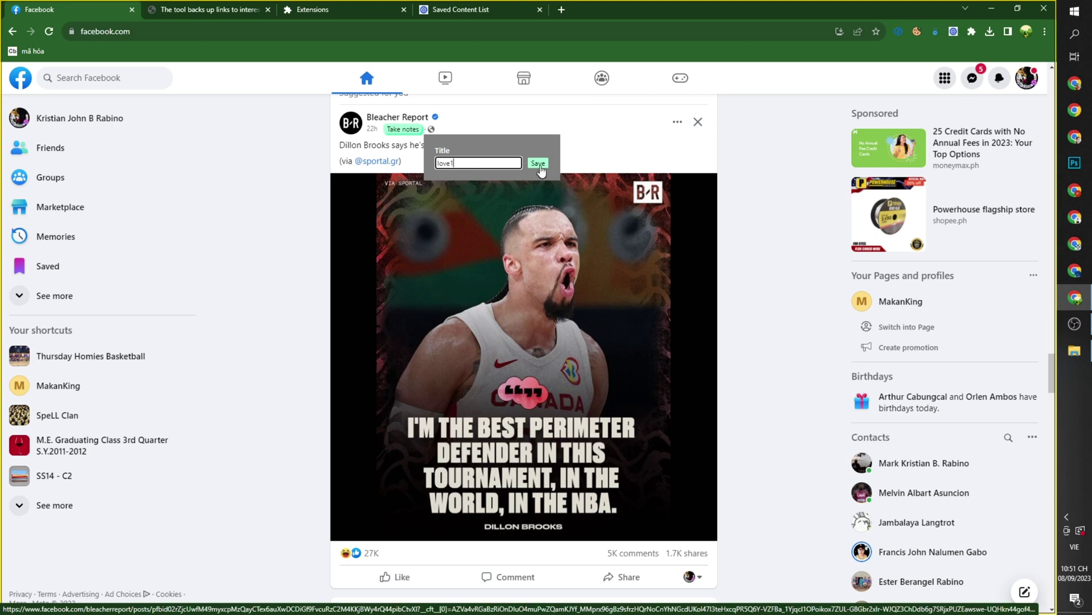
pyautogui.press('Return')
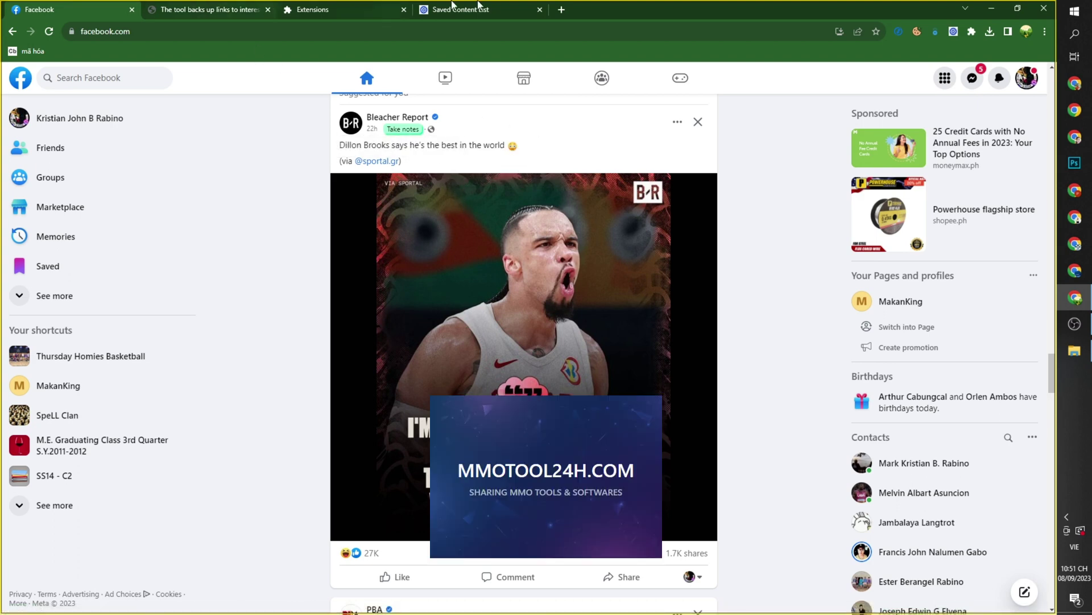
pyautogui.click(499, 9)
# Reload the list and open love1's saved Bleacher Report post link
pyautogui.click(49, 32)
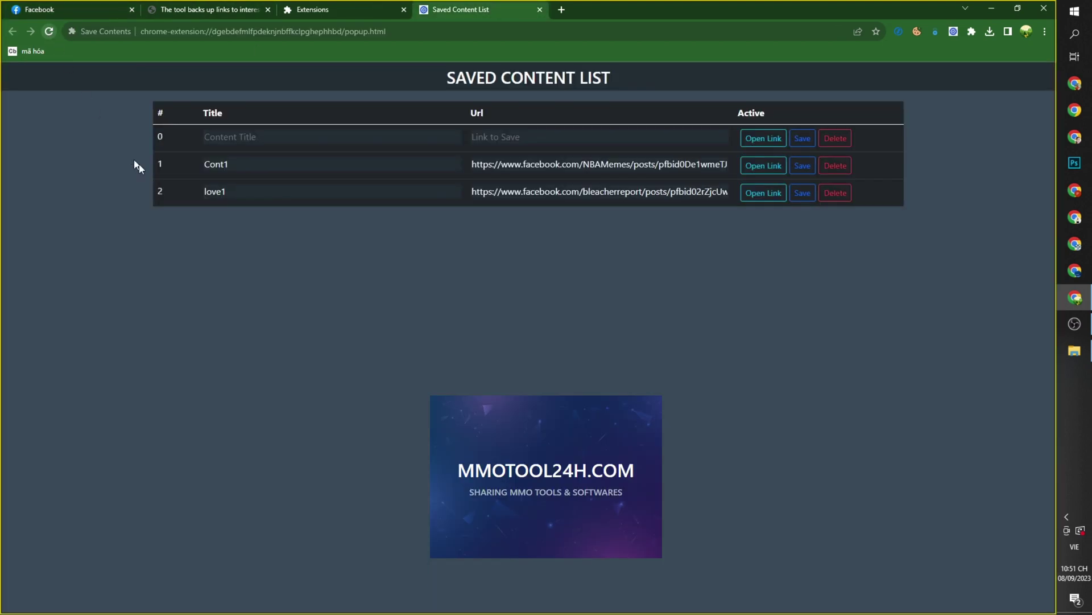
pyautogui.moveTo(245, 195); pyautogui.dragTo(186, 195)
pyautogui.click(238, 206)
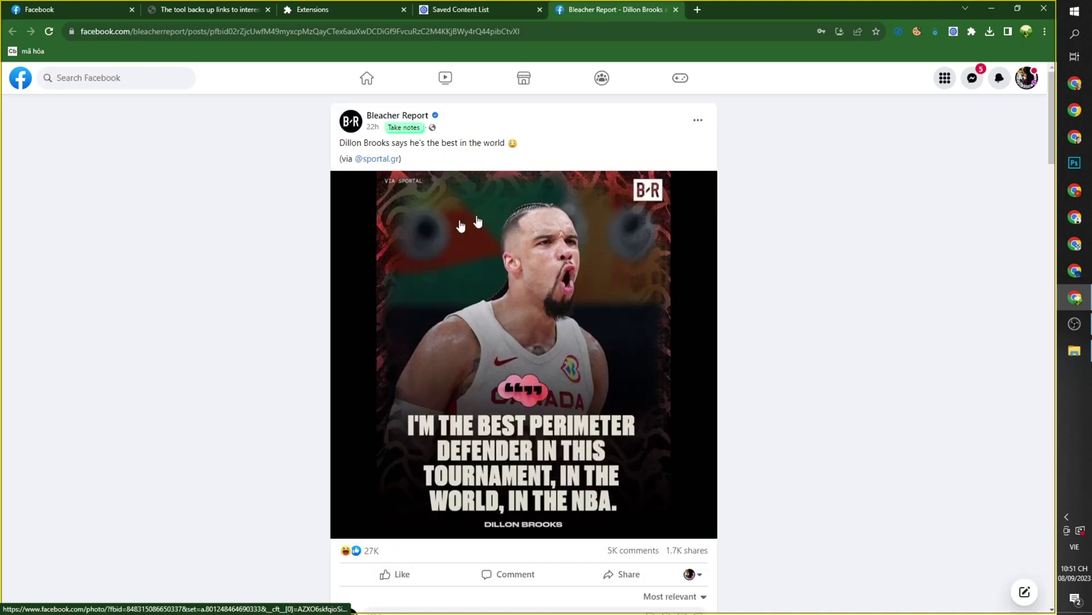
# Look over the opened post, then go back to the Facebook feed
pyautogui.scroll(-15, 727, 211)
pyautogui.scroll(15, 444, 244)
pyautogui.click(51, 9)
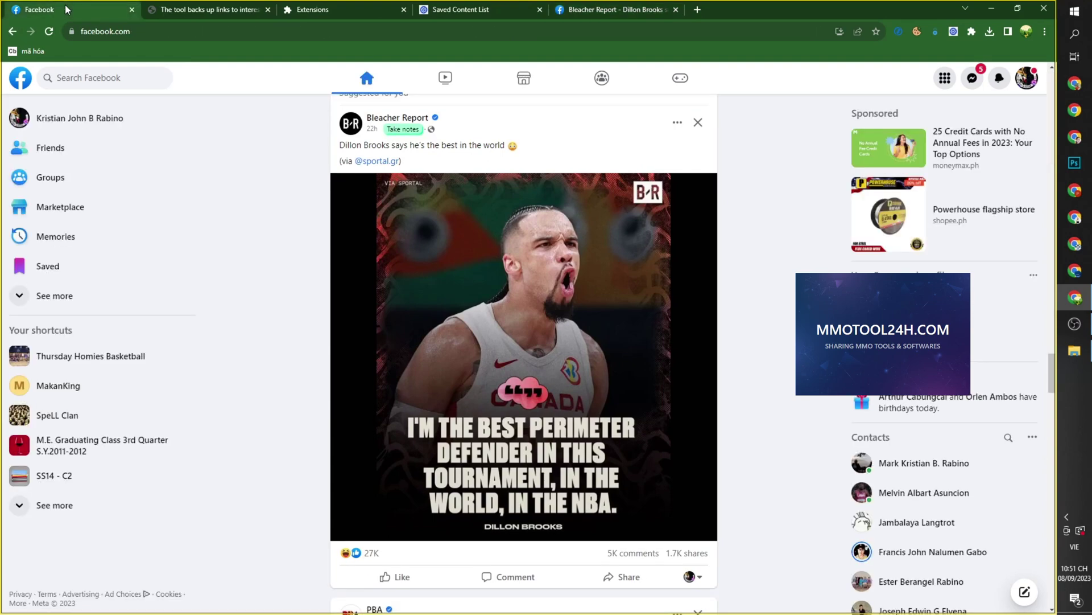
pyautogui.scroll(-20, 764, 165)
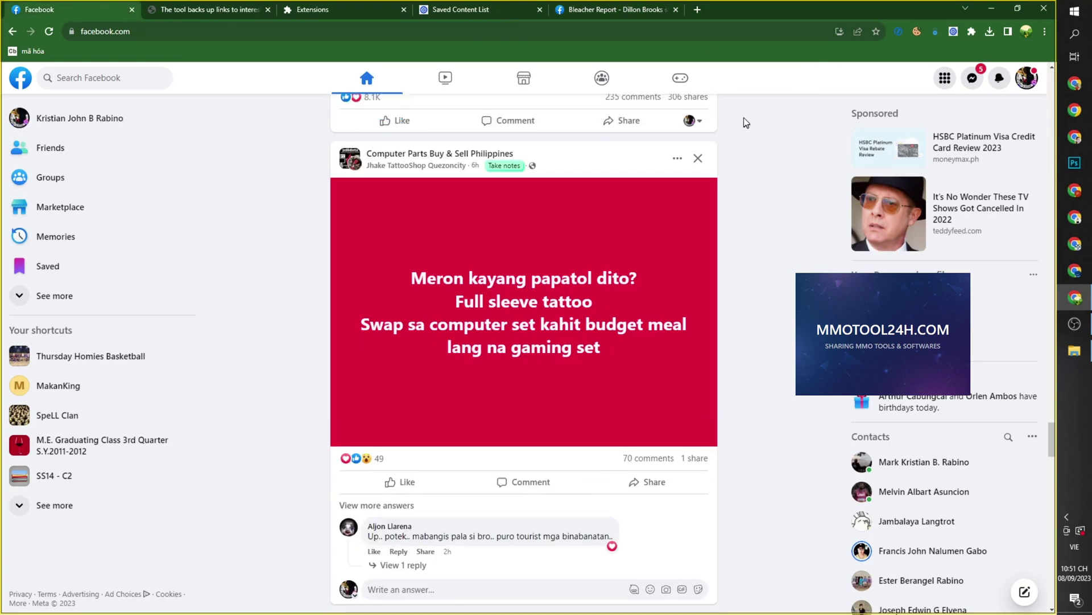
pyautogui.scroll(10, 742, 95)
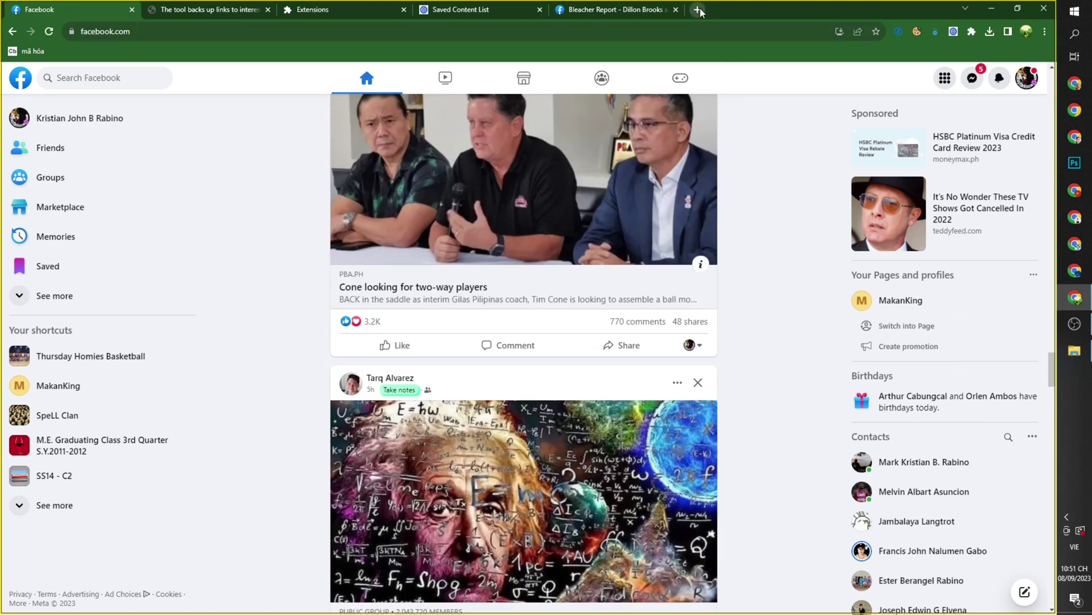
# In a new tab, search Google for 'image cat beautiful'
pyautogui.click(698, 10)
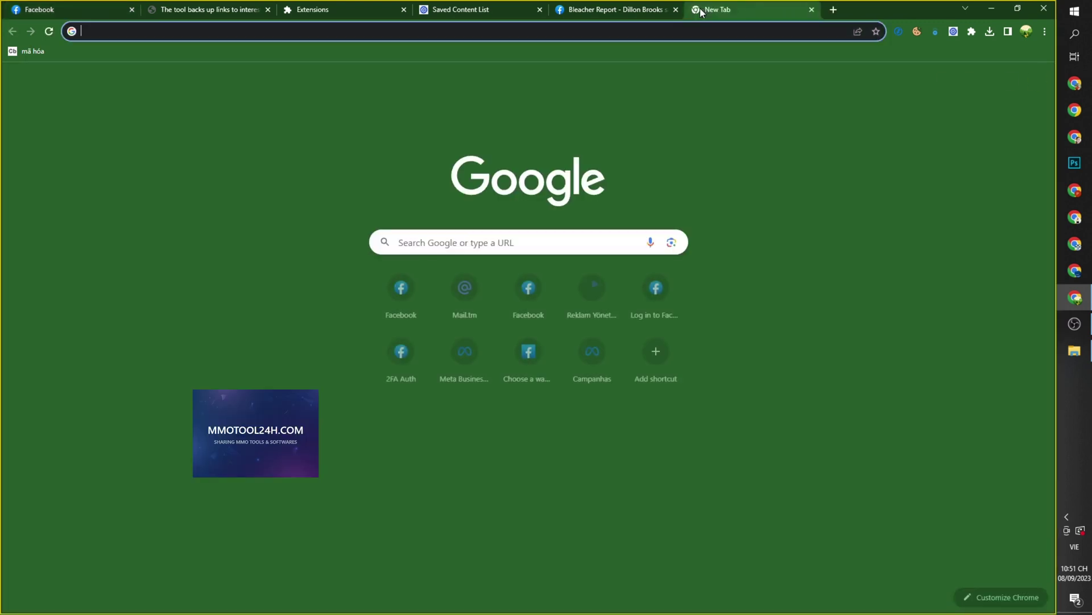
pyautogui.write('goo')
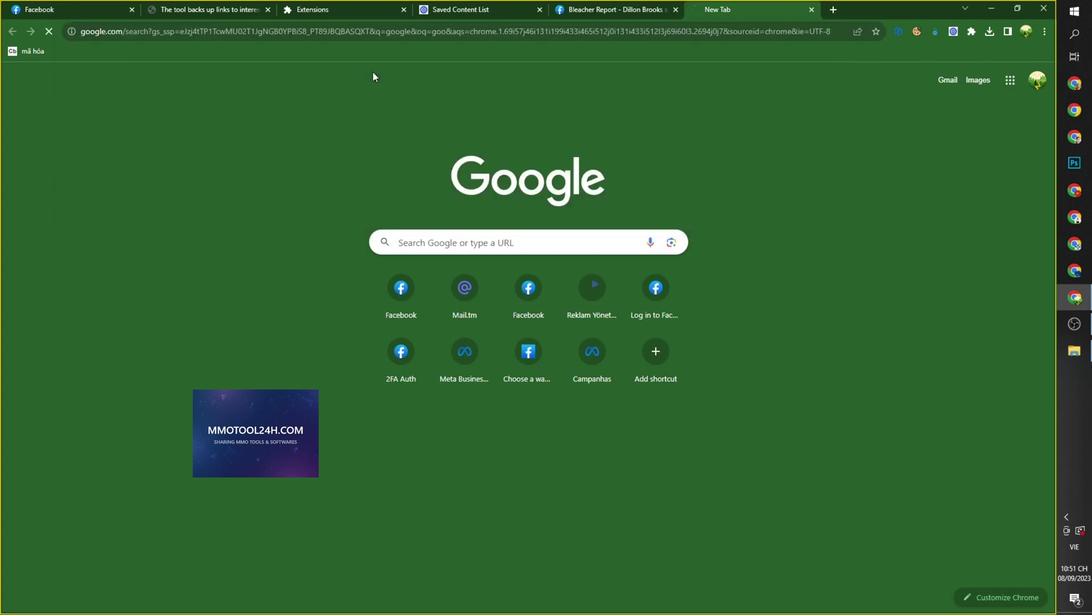
pyautogui.click(373, 71)
pyautogui.doubleClick(189, 93)
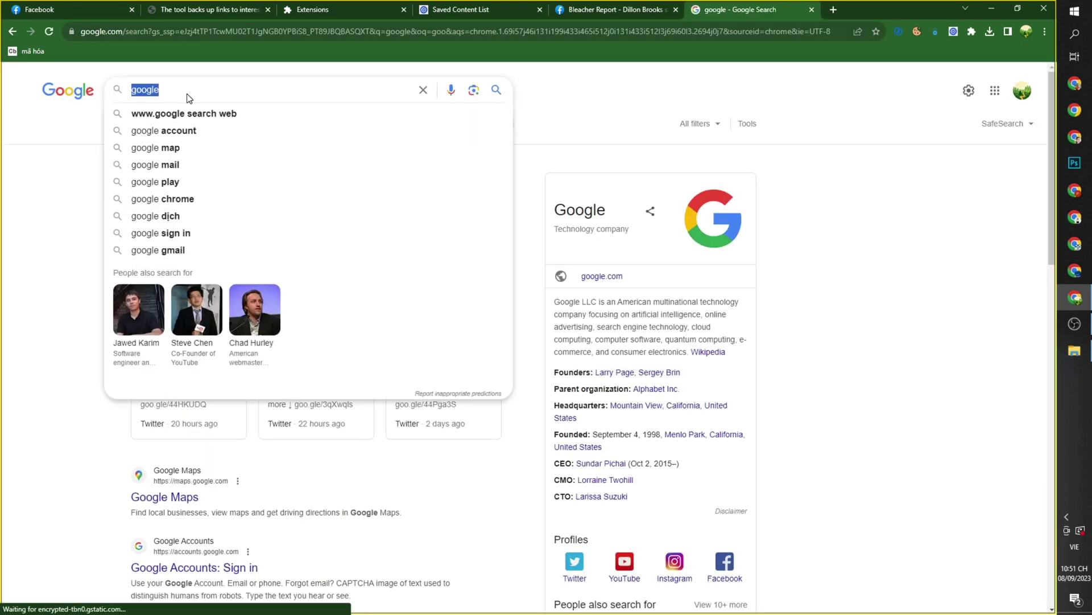
pyautogui.write('image')
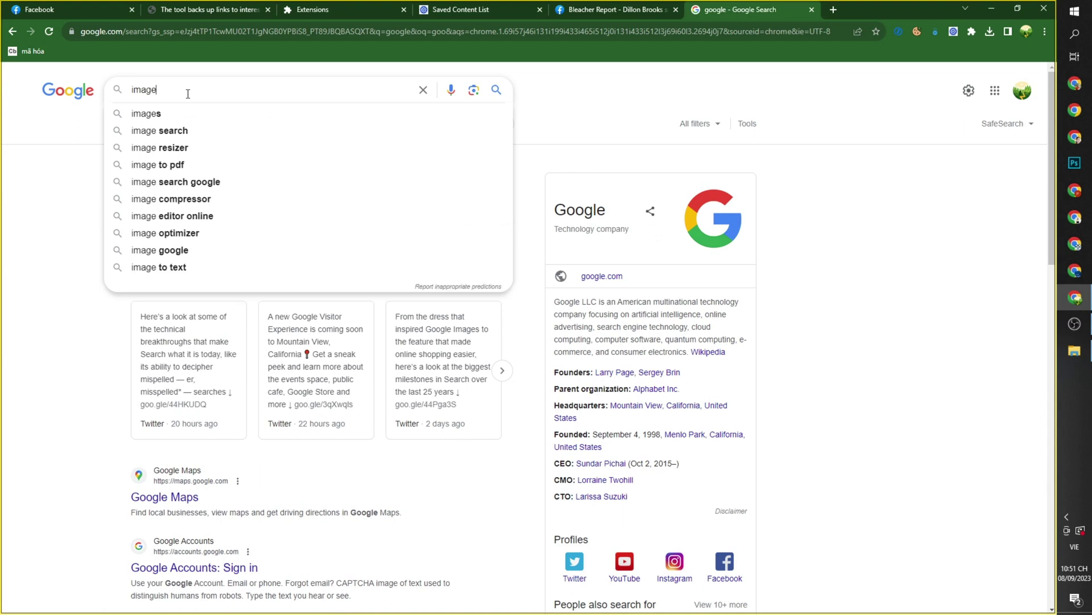
pyautogui.write(' be')
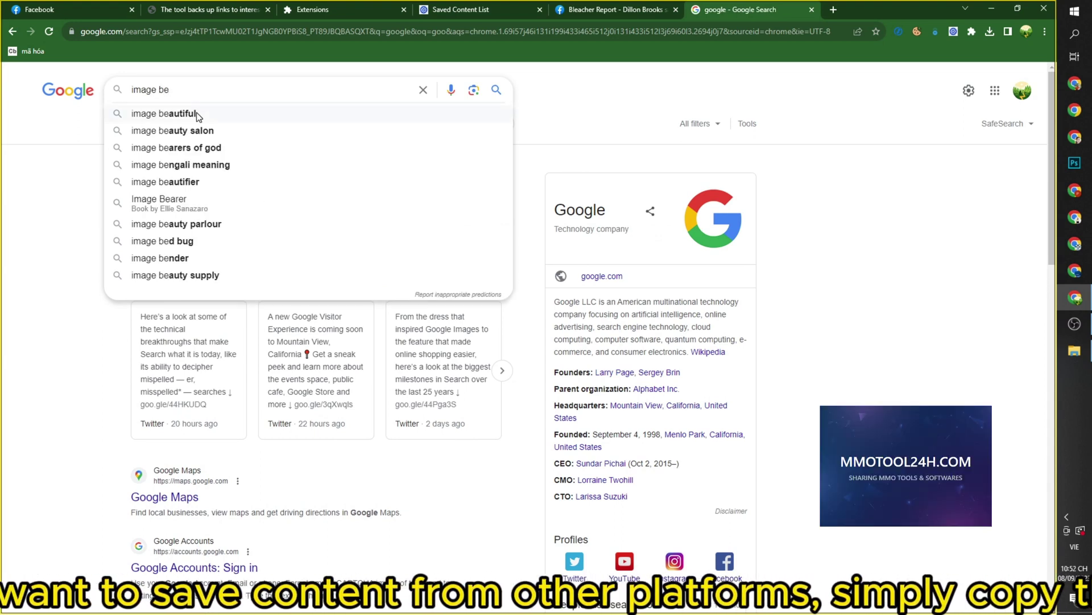
pyautogui.click(185, 113)
pyautogui.scroll(-5, 198, 131)
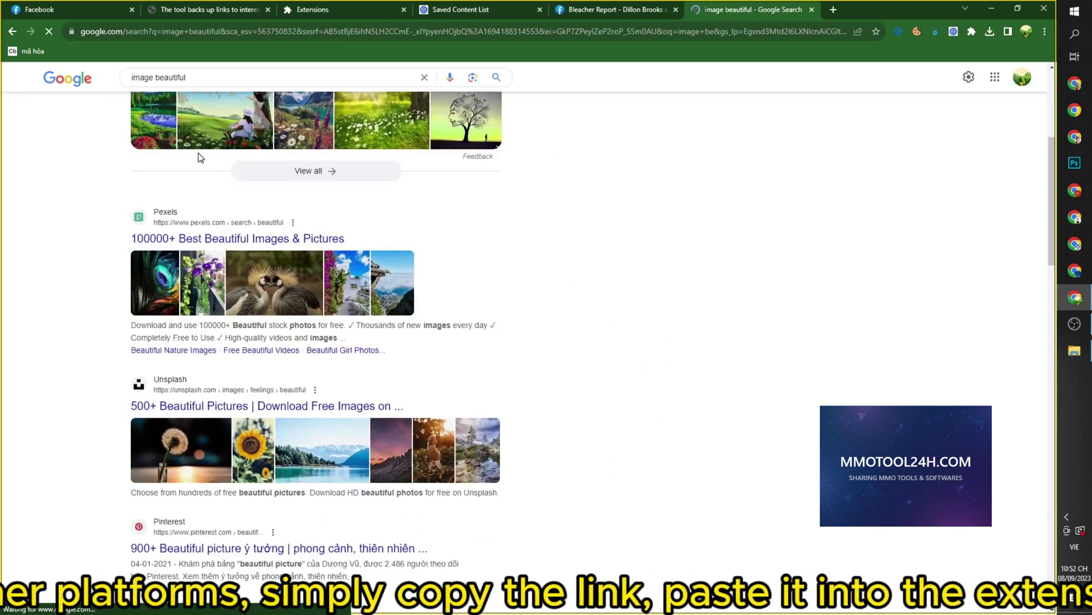
pyautogui.click(156, 75)
pyautogui.write('cat')
pyautogui.press('Return')
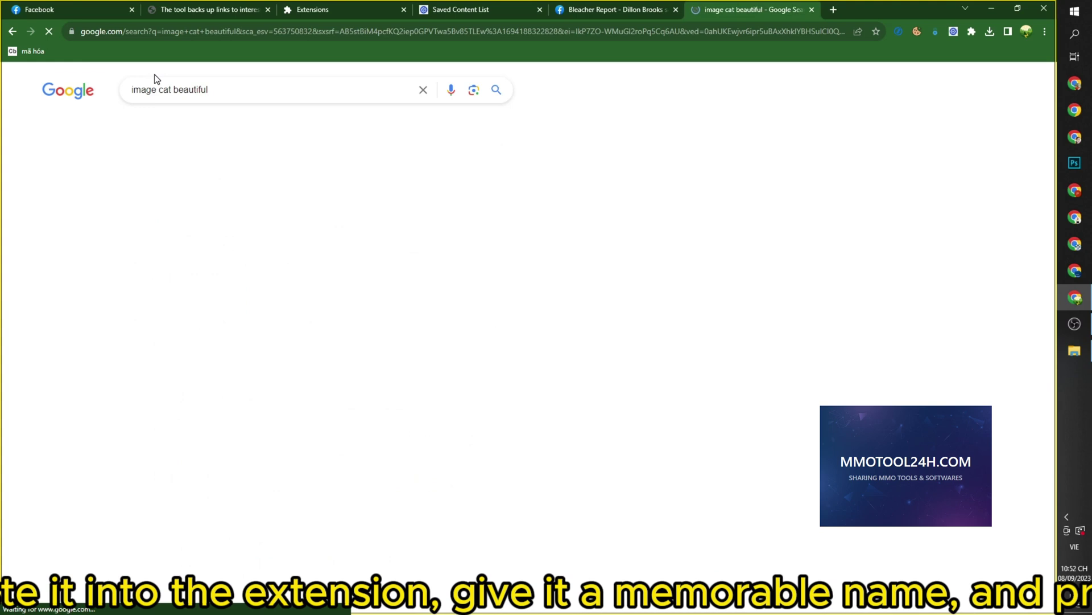
pyautogui.scroll(-5, 291, 222)
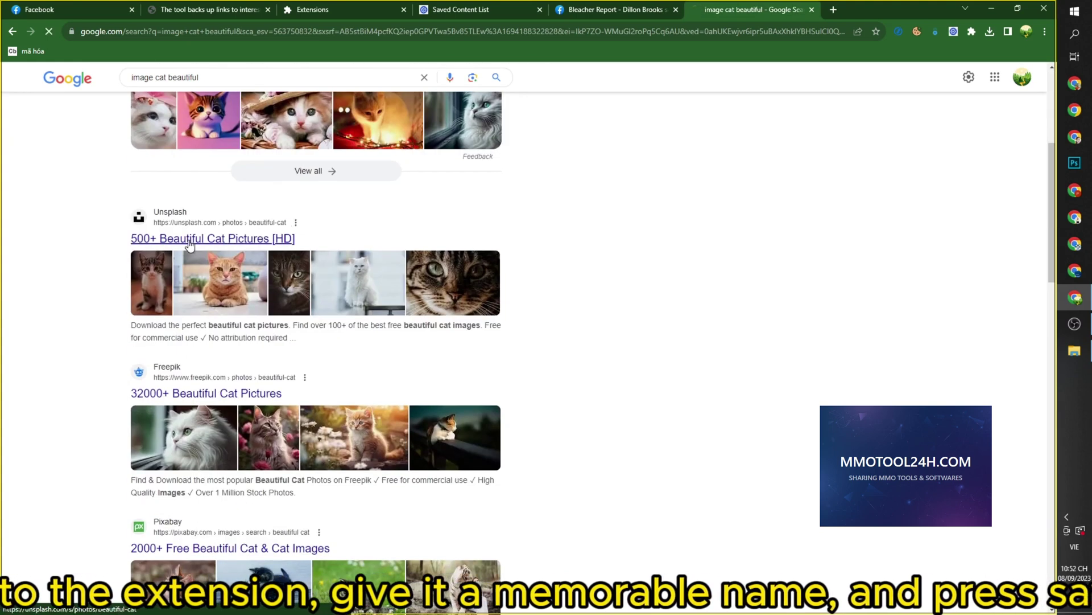
# Open the Unsplash beautiful cat pictures result and copy its page address
pyautogui.click(250, 238)
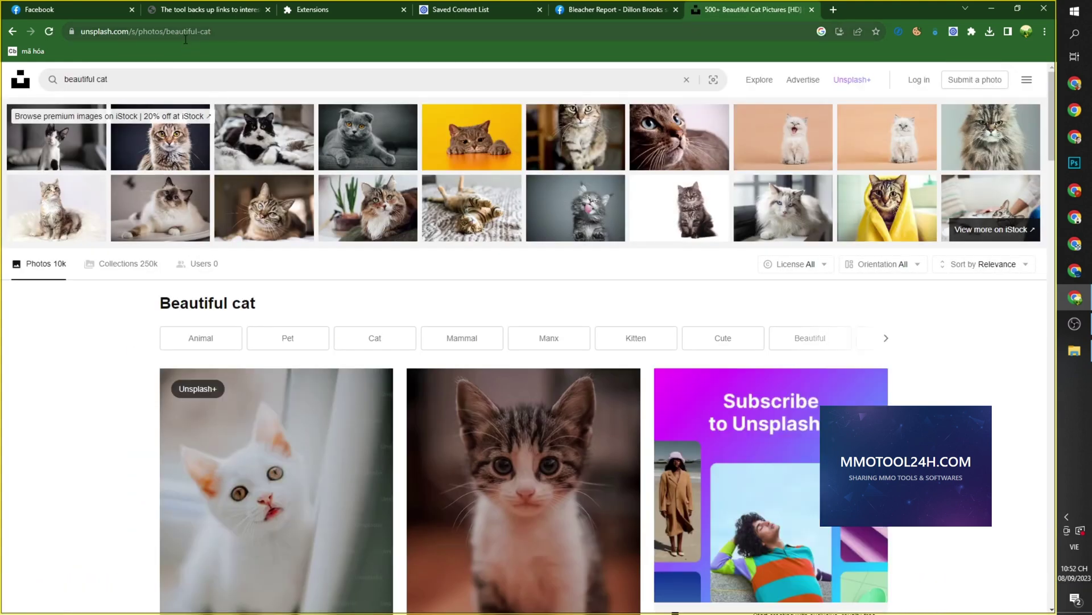
pyautogui.click(168, 34)
pyautogui.rightClick(166, 36)
pyautogui.click(201, 100)
pyautogui.rightClick(190, 29)
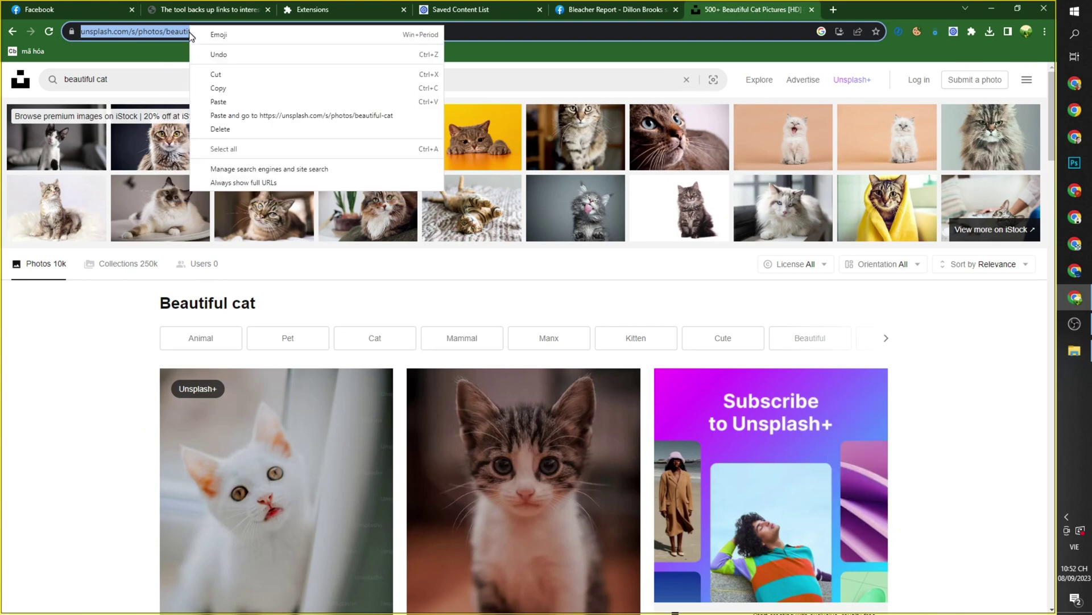
pyautogui.click(219, 85)
# Paste the Unsplash address as the new entry's link, title it 'cat 1', and save it
pyautogui.click(483, 11)
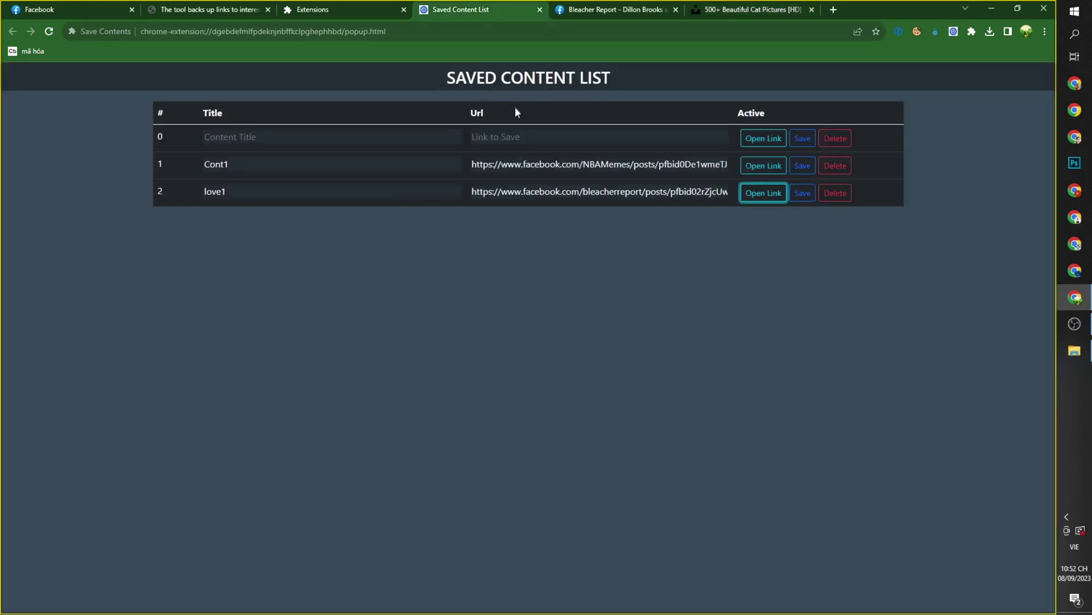
pyautogui.click(518, 137)
pyautogui.hotkey('ctrl', 'v')
pyautogui.click(384, 139)
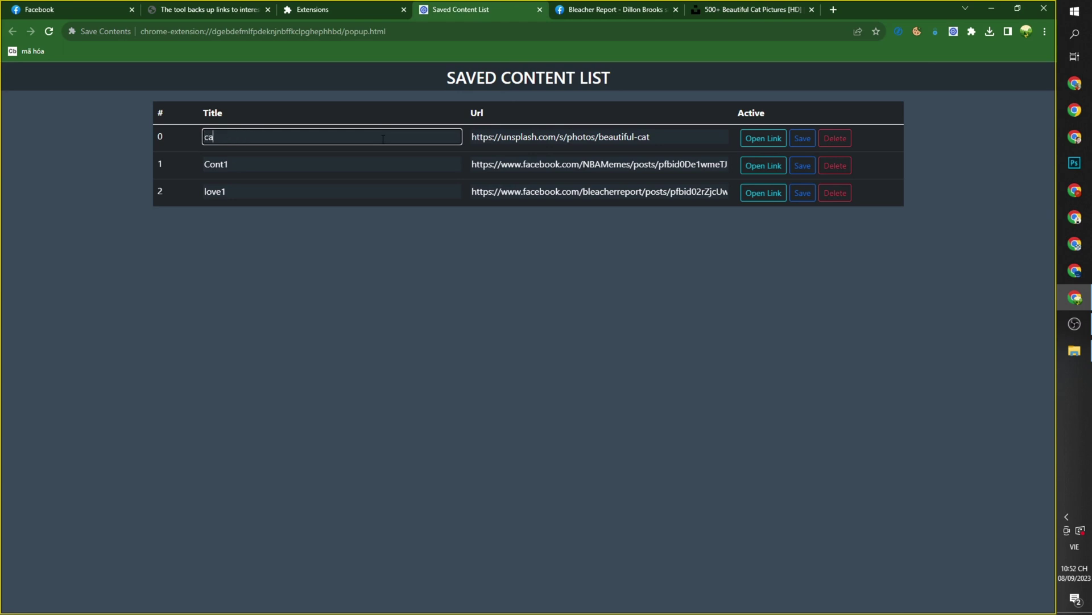
pyautogui.click(803, 139)
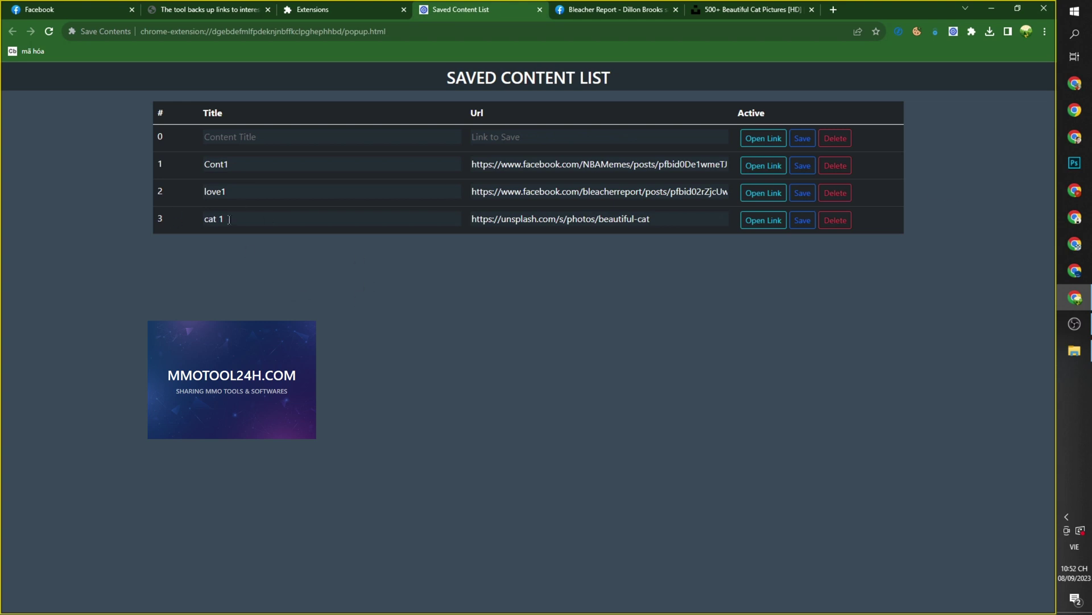
# Reload the list, then close and reopen the Saved Content List page
pyautogui.moveTo(228, 220); pyautogui.dragTo(188, 193)
pyautogui.click(50, 30)
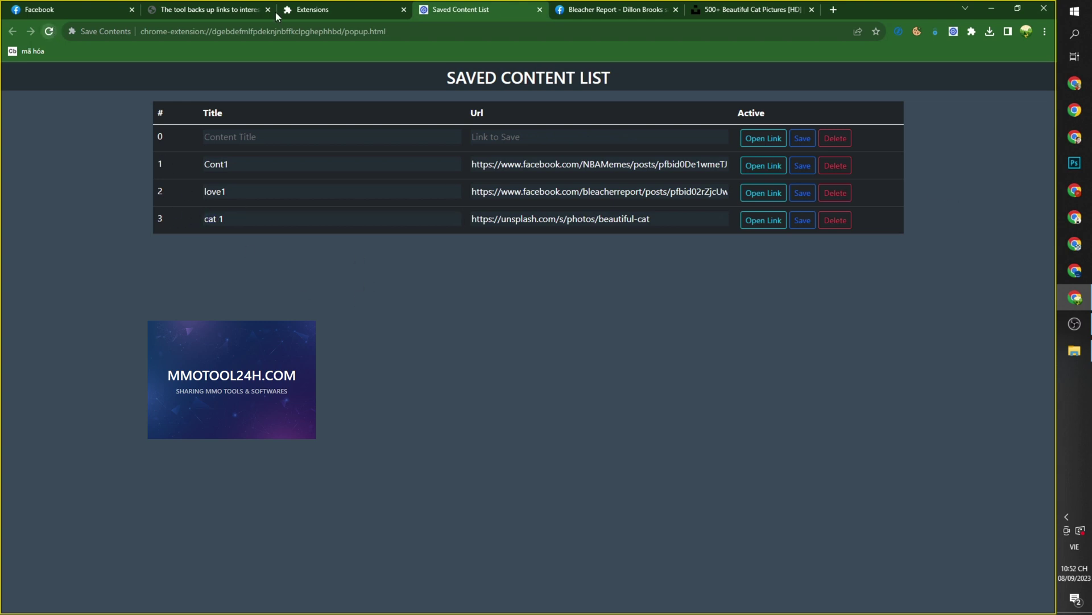
pyautogui.click(540, 9)
pyautogui.click(956, 33)
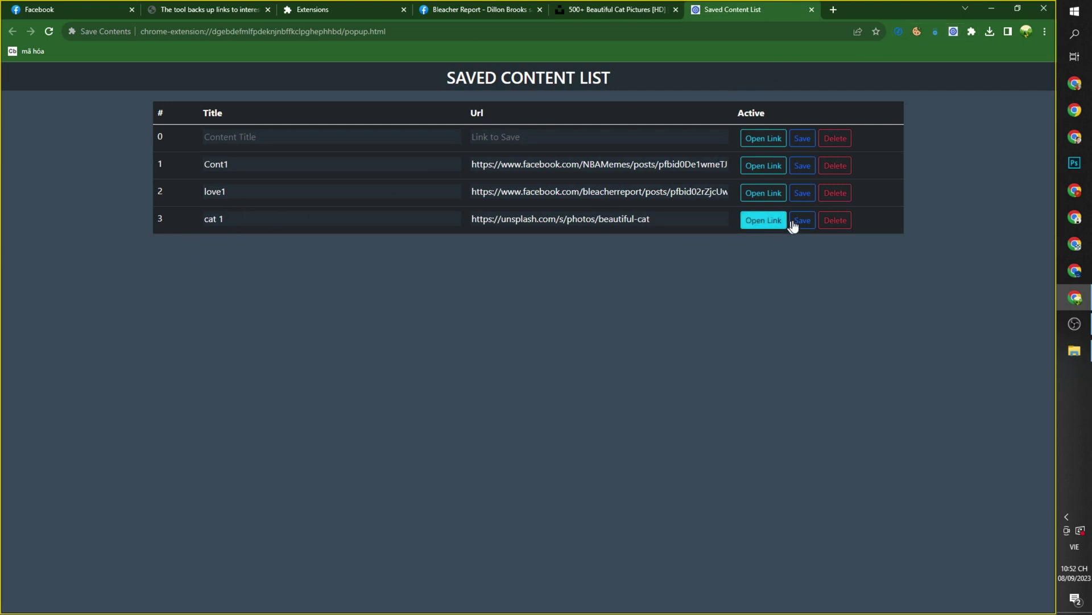
# Replace the old Unsplash tab by opening the saved cat 1 link and scrolling its page
pyautogui.click(676, 10)
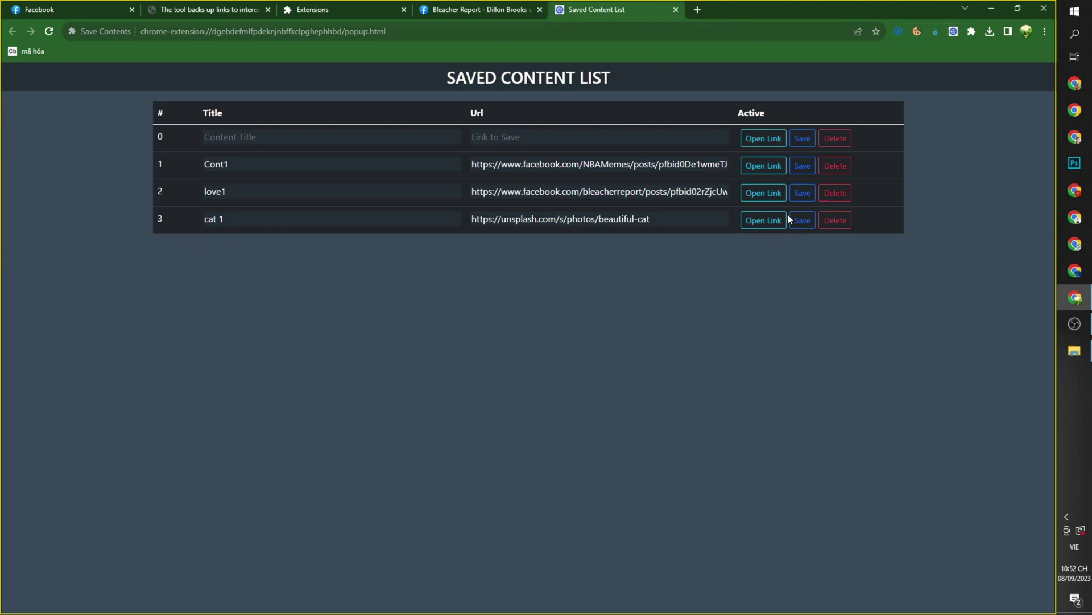
pyautogui.click(752, 221)
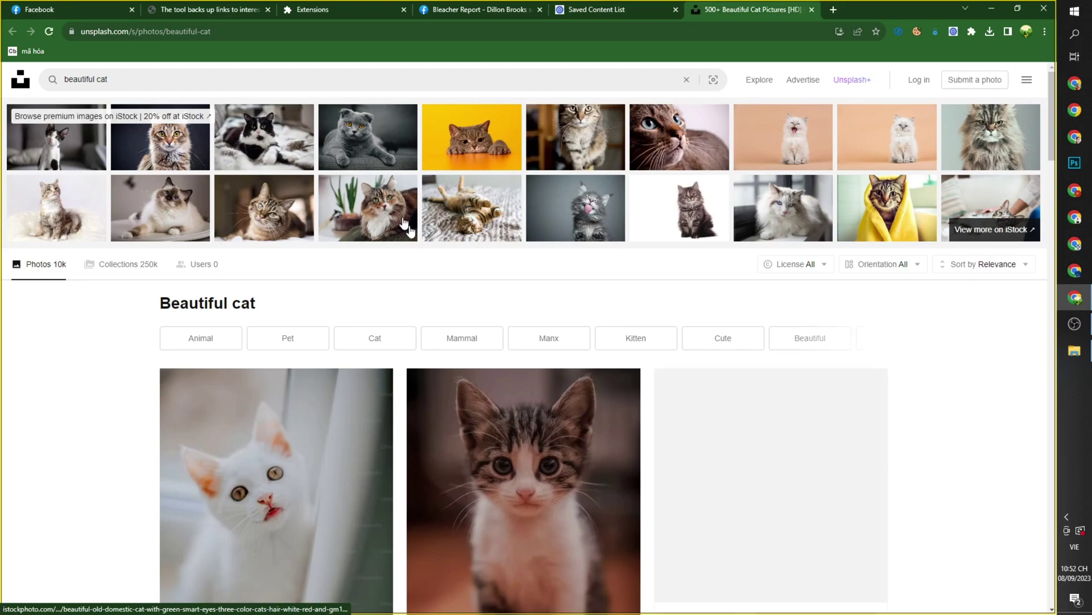
pyautogui.scroll(-6, 487, 236)
pyautogui.scroll(-10, 484, 234)
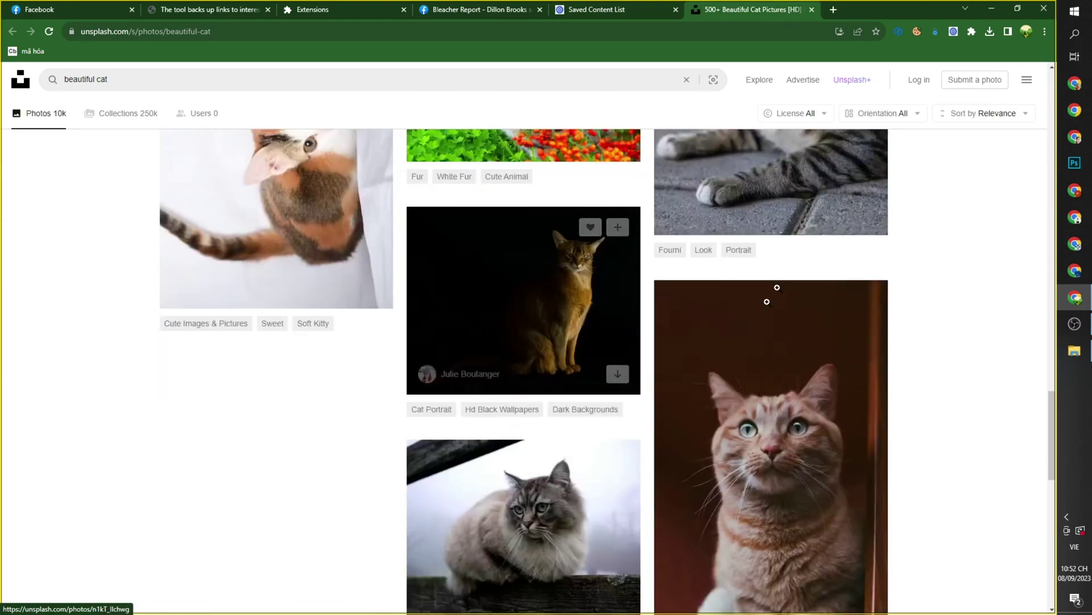
pyautogui.scroll(12, 484, 235)
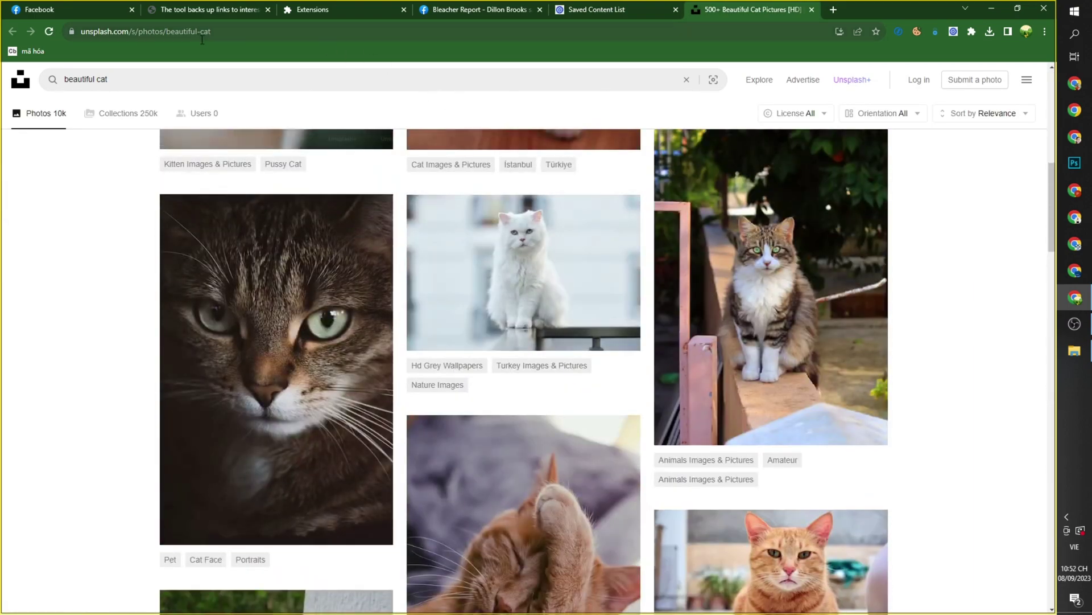
pyautogui.scroll(10, 637, 250)
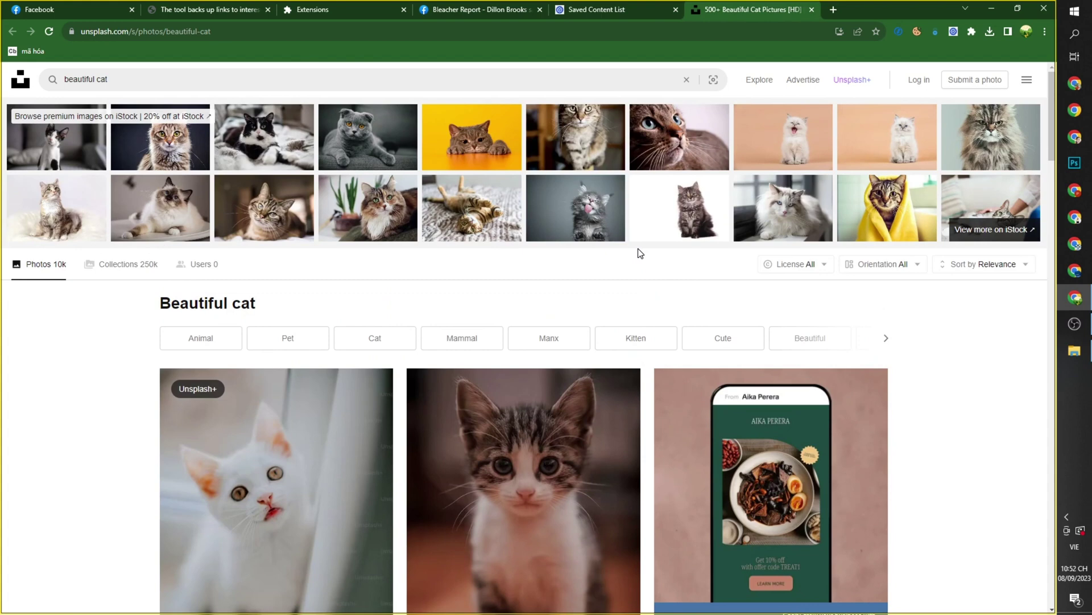
# Back in the Saved Content List, focus the empty link and title fields of the new entry
pyautogui.click(597, 10)
pyautogui.click(535, 136)
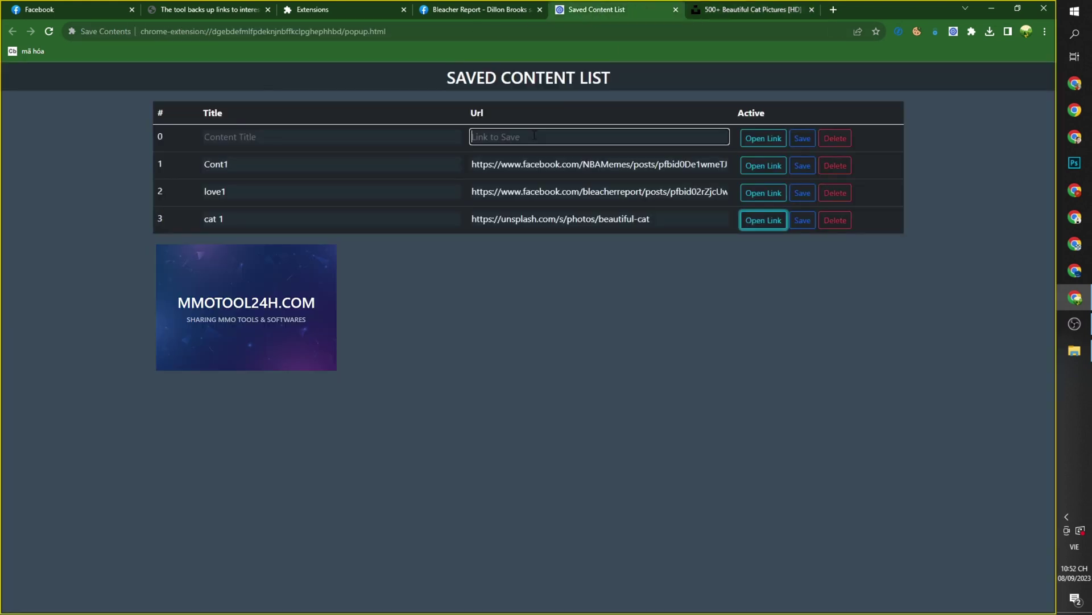
pyautogui.click(304, 134)
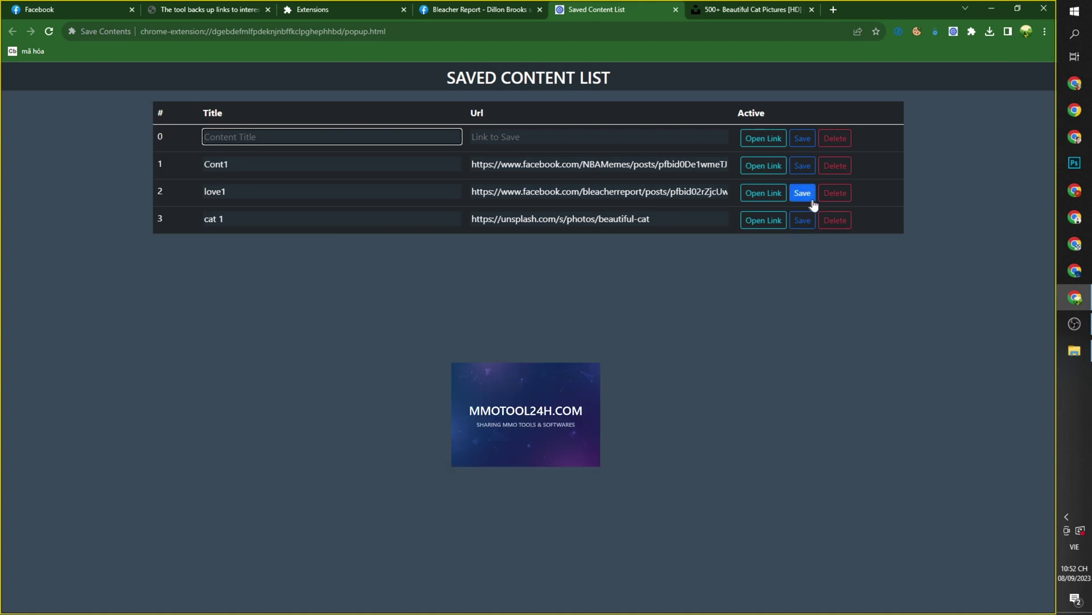
# Delete the love1 entry so only Cont1 and cat 1 remain
pyautogui.click(835, 193)
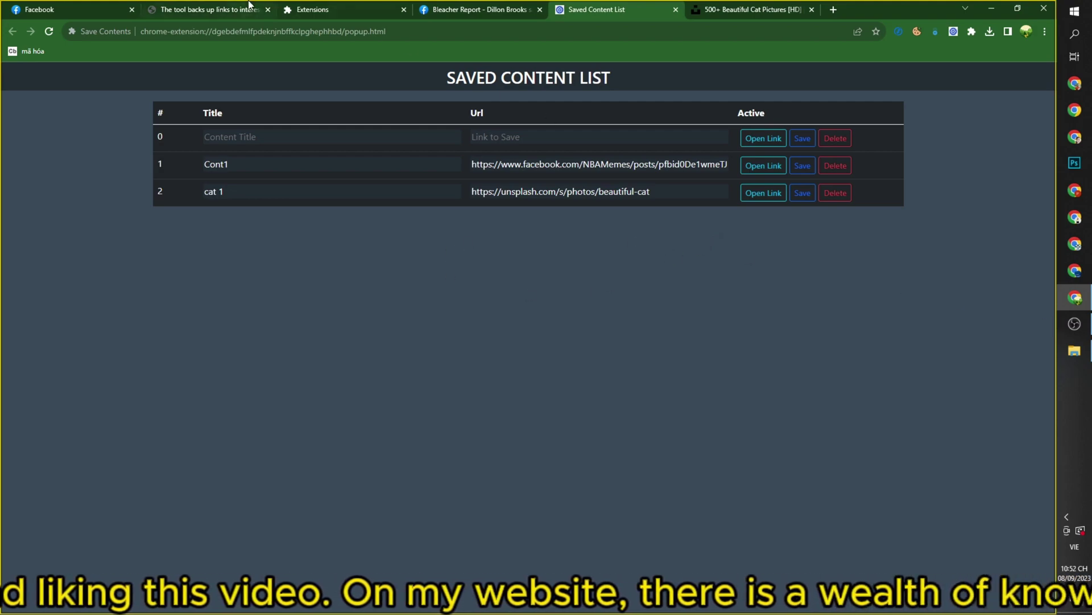
# From the backup tool article tab, go to the MMOTOOL24H.COM home page via its header banner
pyautogui.click(203, 8)
pyautogui.scroll(10, 297, 197)
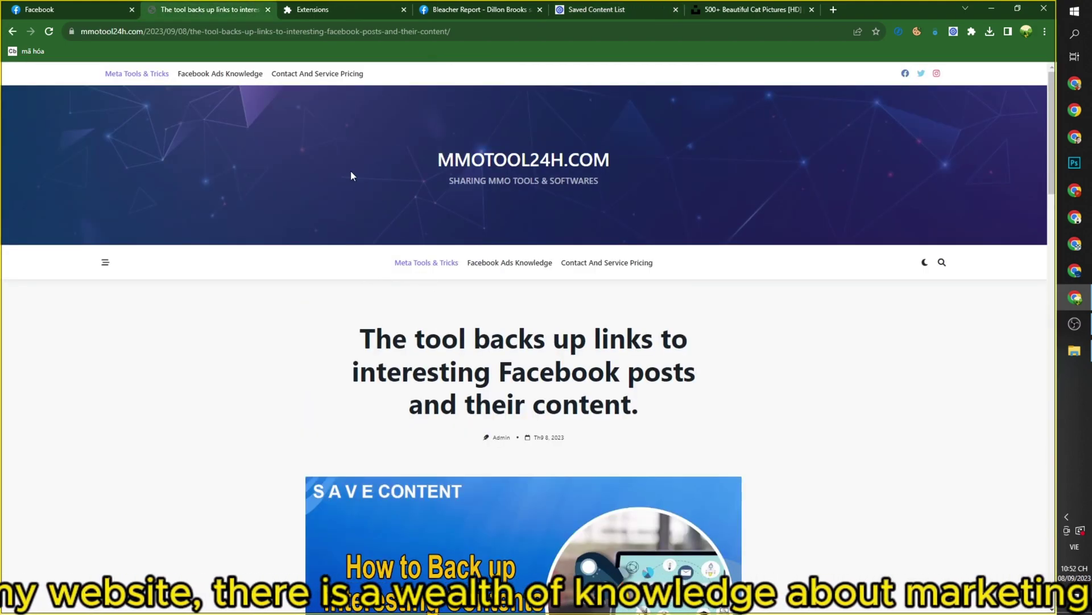
pyautogui.click(450, 175)
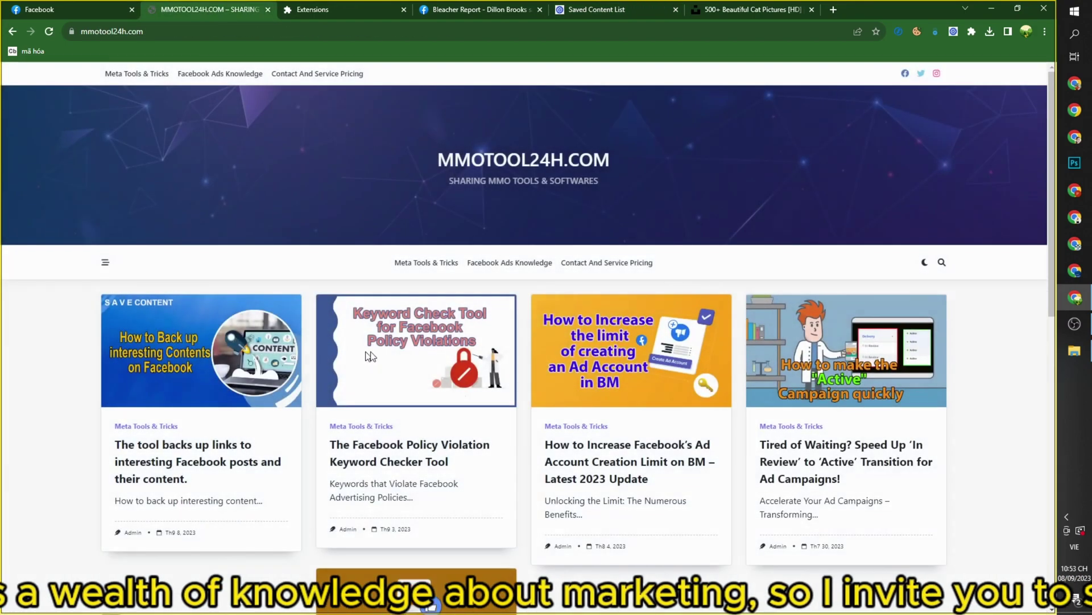